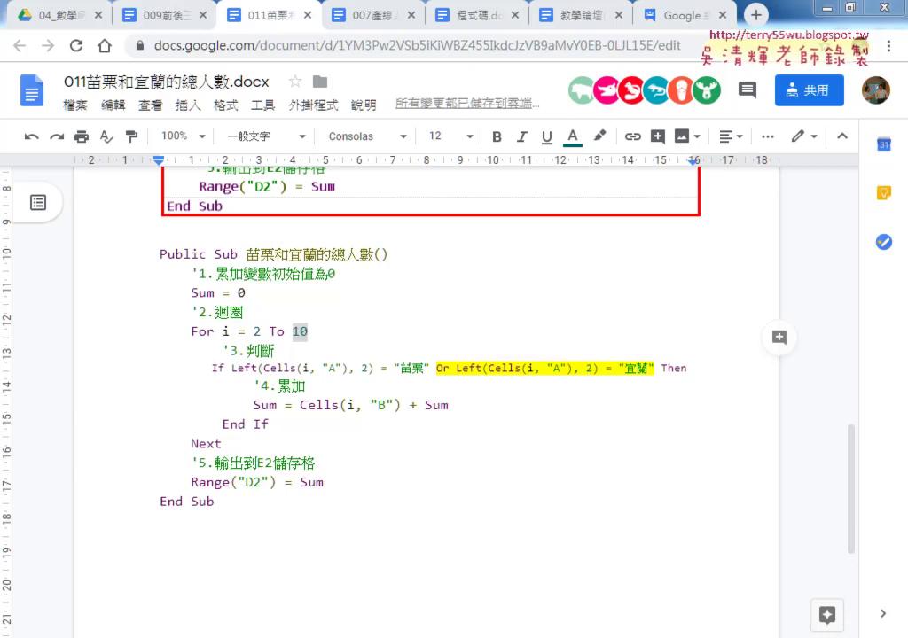
Switch from the Google Docs VBA notes to the Excel workbook 011苗栗和宜蘭的總人數.xlsx
click(168, 566)
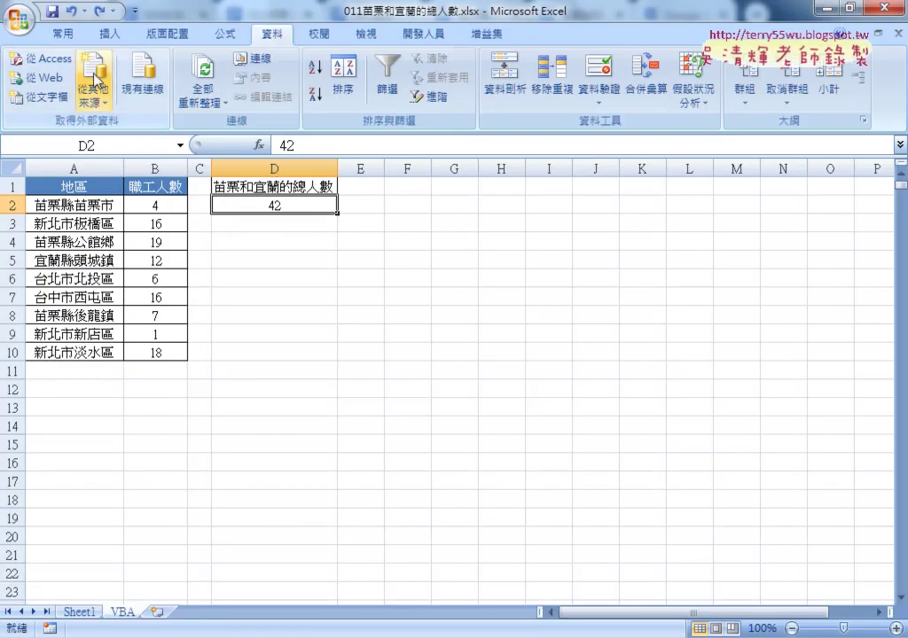
Save 011苗栗和宜蘭的總人數 as an Excel Macro-Enabled Workbook (*.xlsm)
click(52, 12)
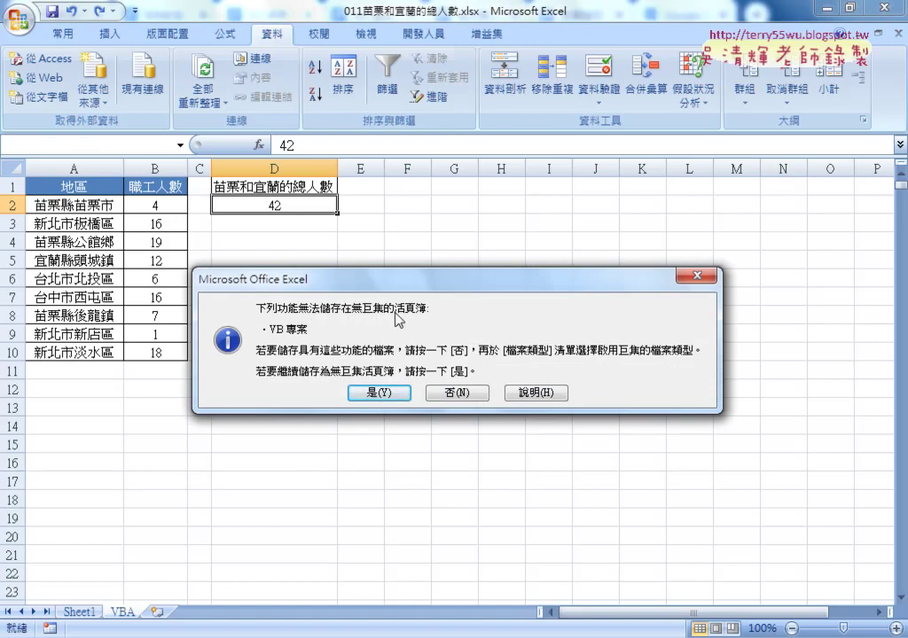
click(454, 398)
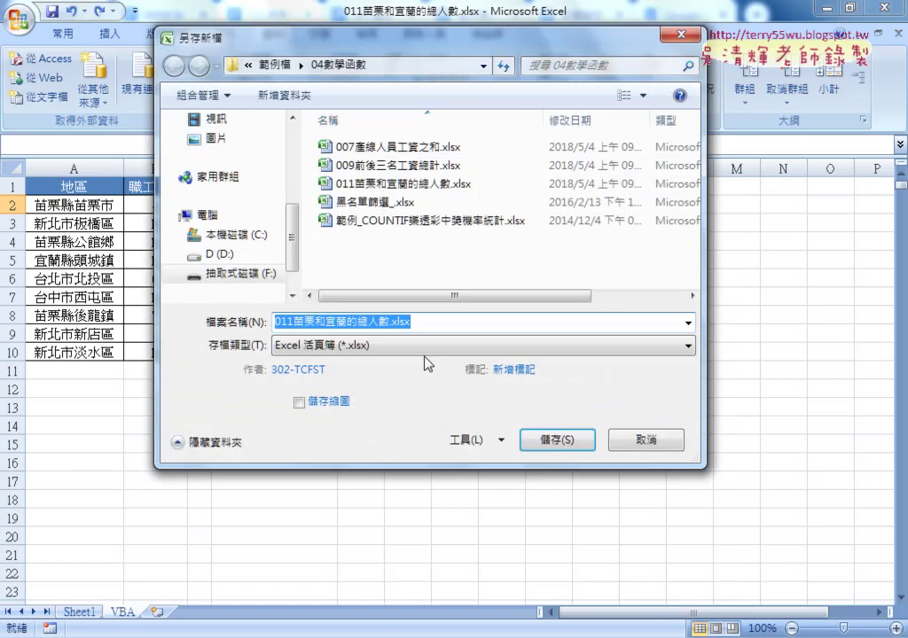
click(423, 346)
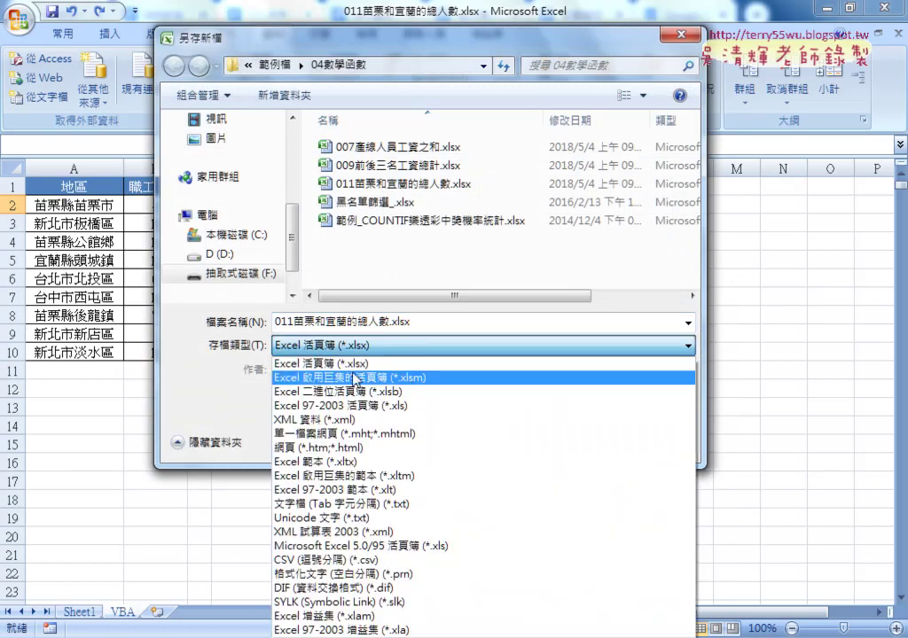
click(405, 380)
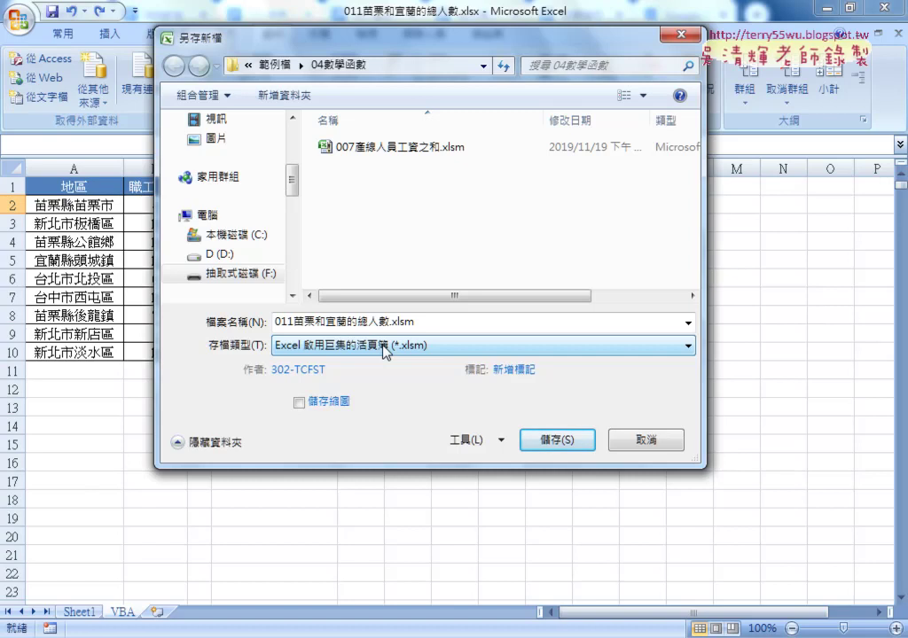
click(550, 441)
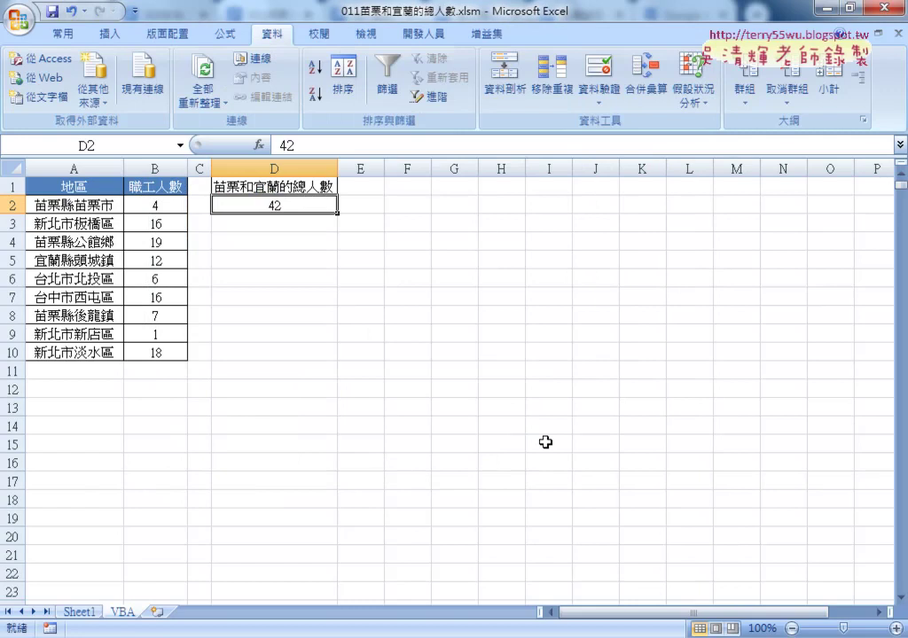
Close the headcount workbook, then autofit column D and widen column B of the wage sheet
click(880, 31)
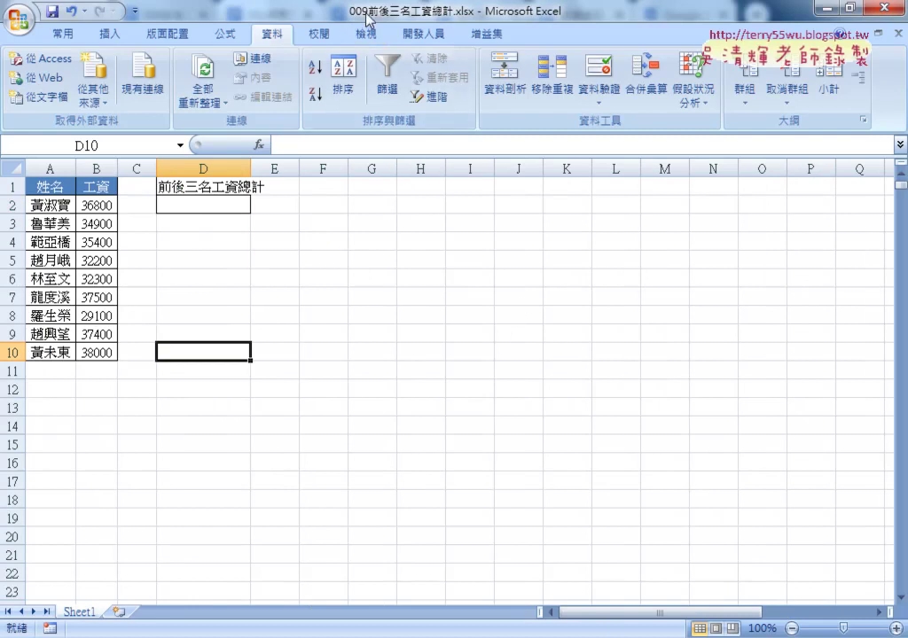
double_click(251, 169)
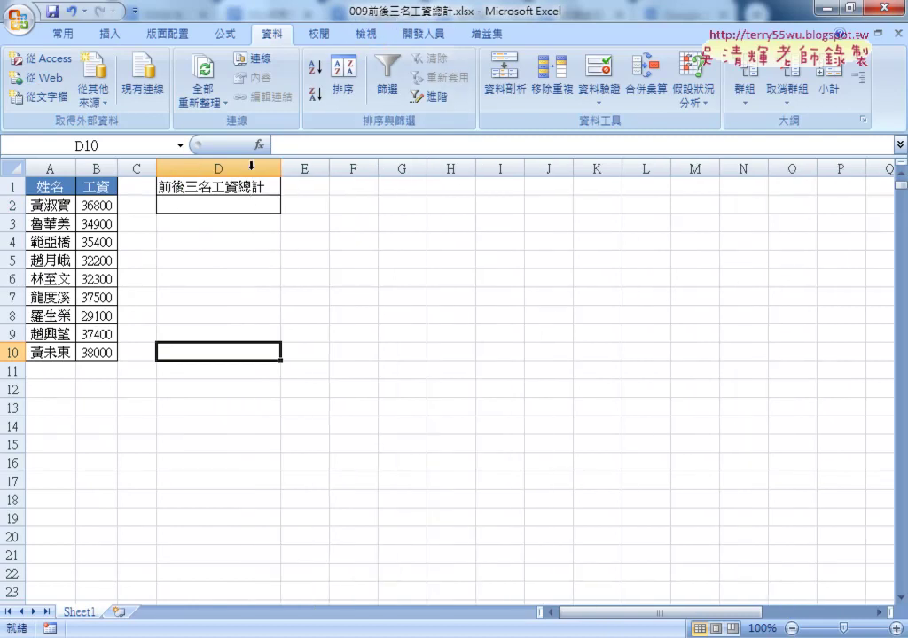
drag(117, 169, 125, 169)
Select wage column B and its 工資 heading in B1, ready for sorting
click(101, 168)
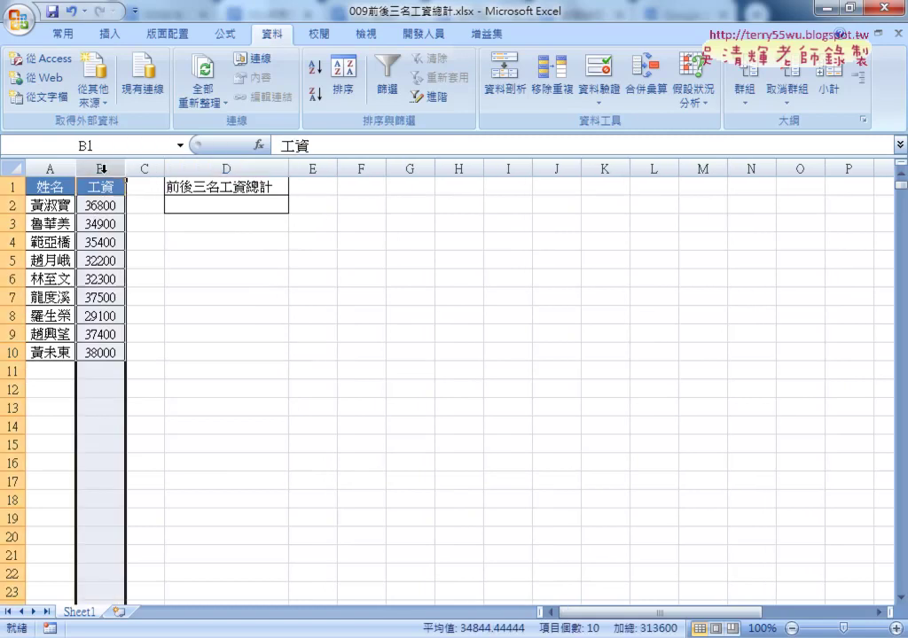
click(108, 186)
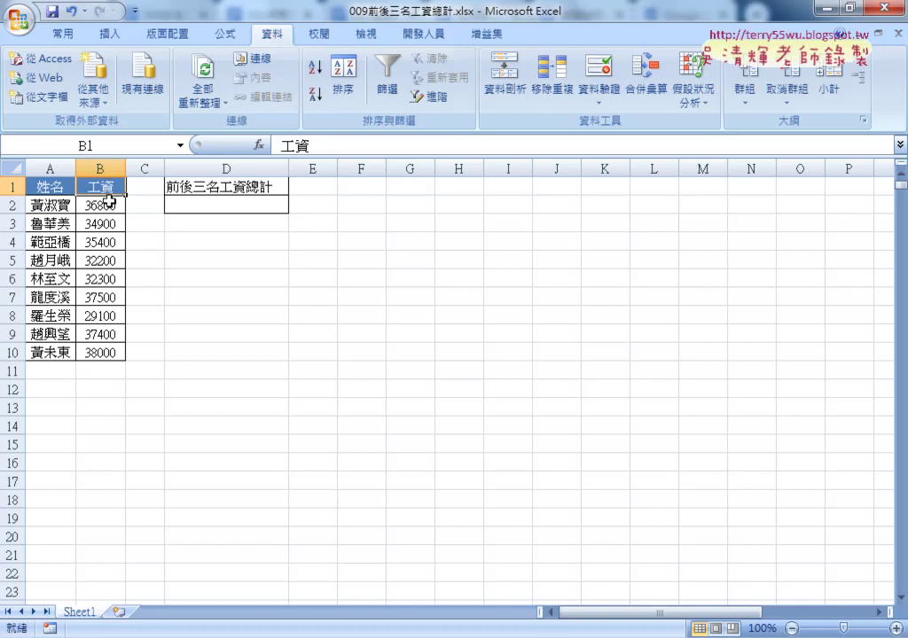
click(107, 207)
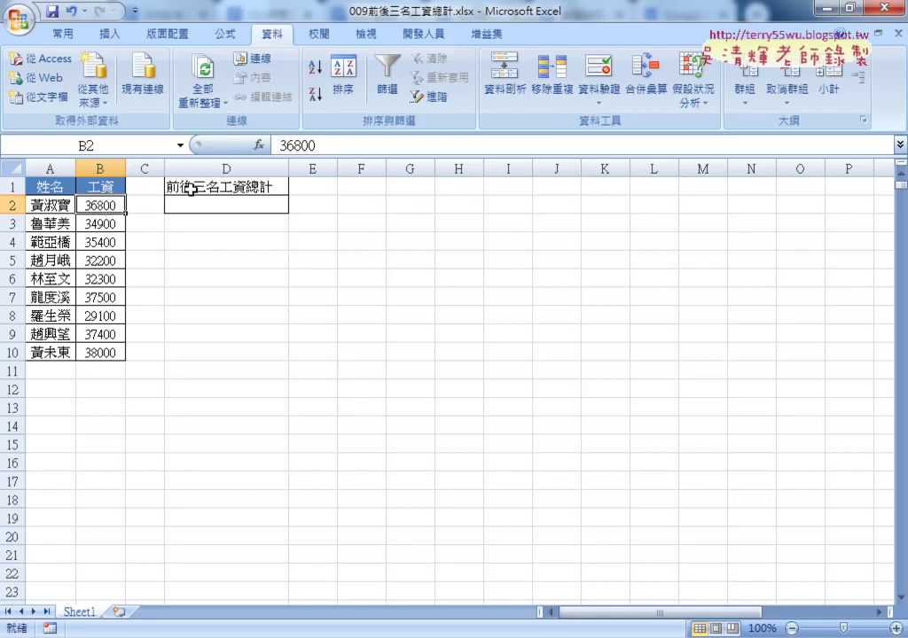
click(114, 185)
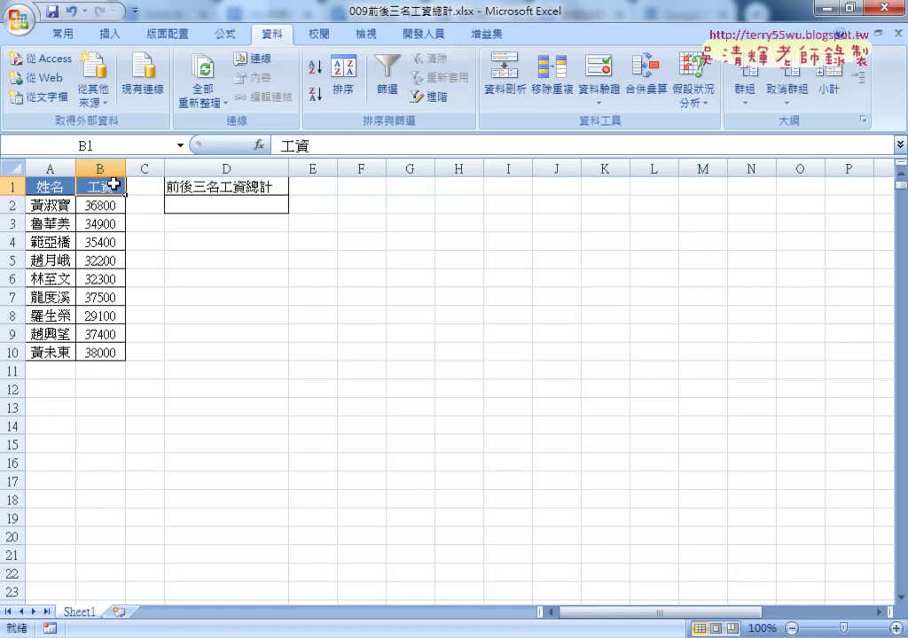
click(315, 95)
drag(100, 205, 100, 241)
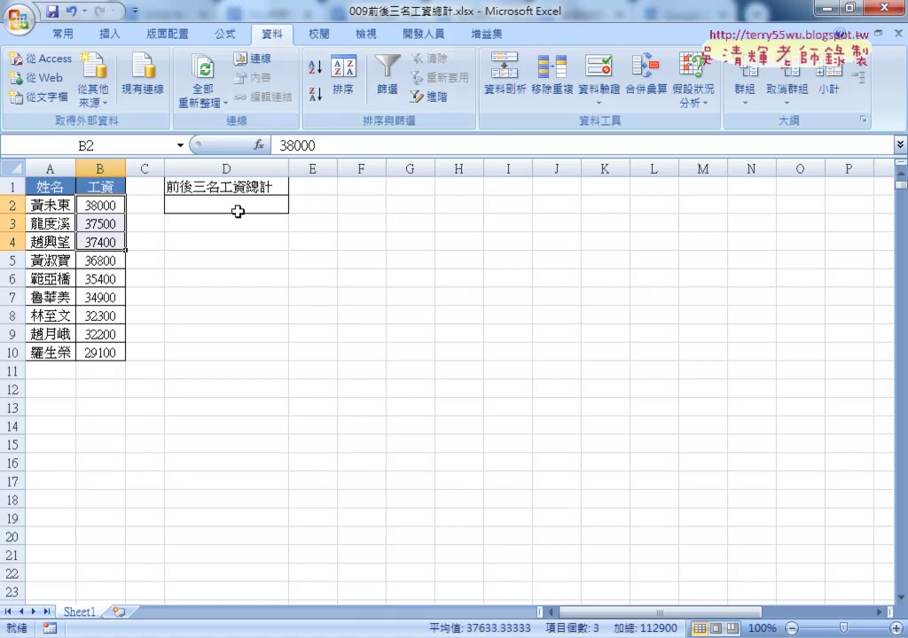
click(92, 186)
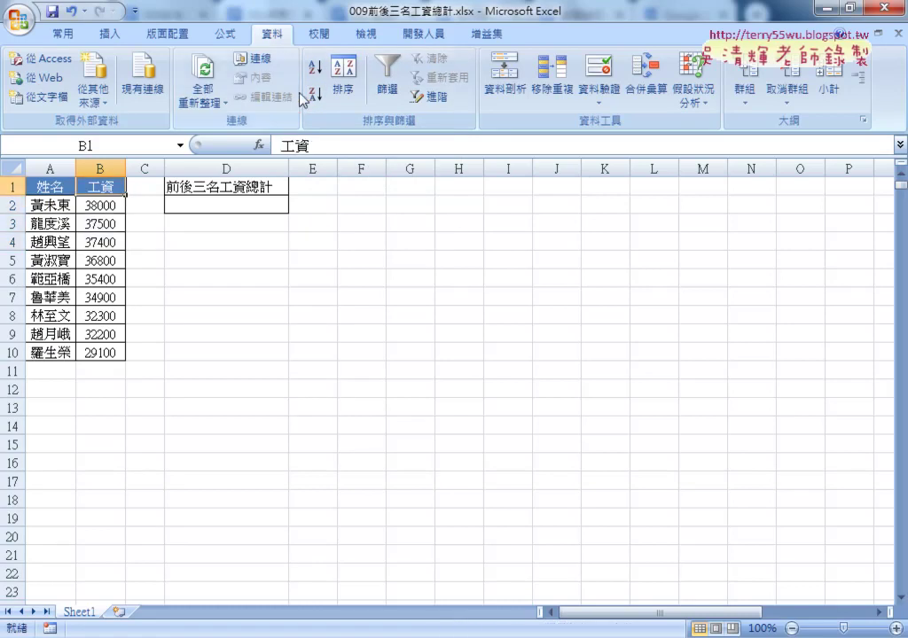
click(314, 69)
drag(116, 205, 115, 241)
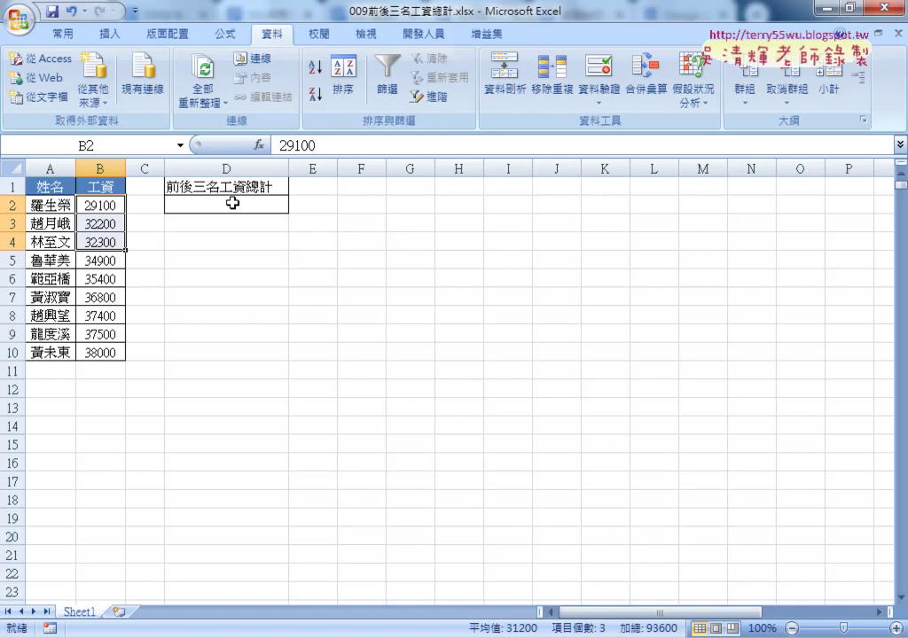
key(ctrl+z)
key(ctrl+z)
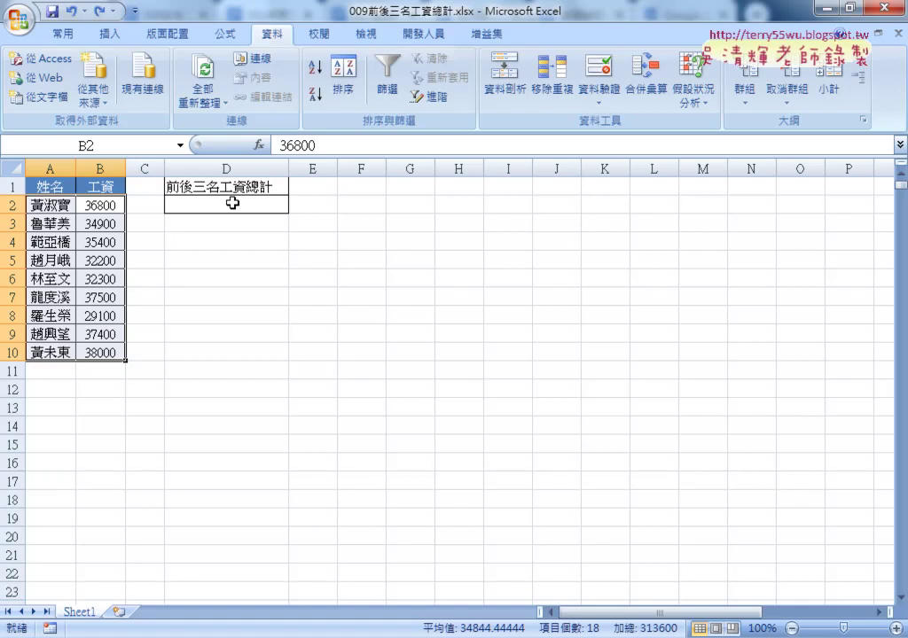
Label cell F1 as 第三
click(357, 187)
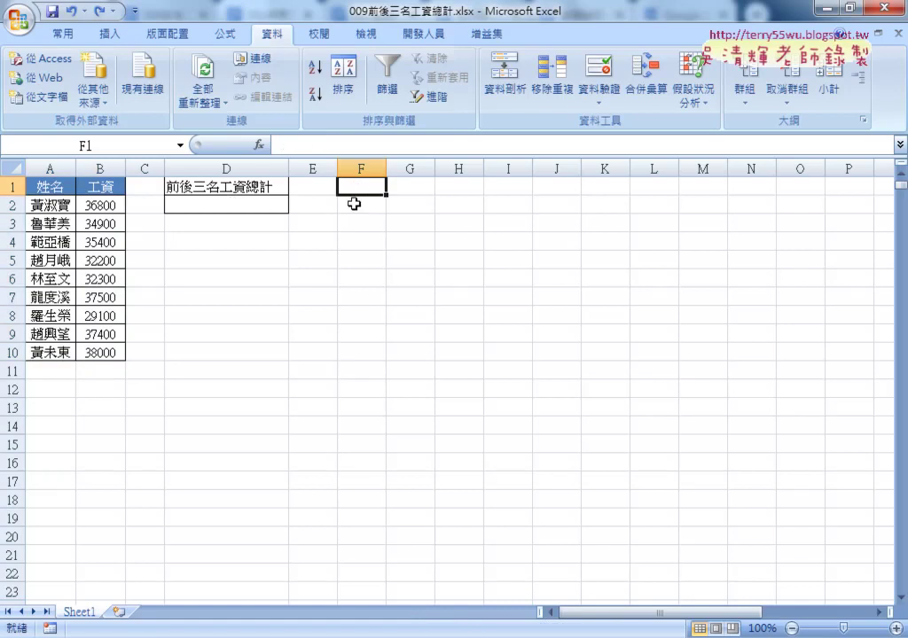
click(358, 203)
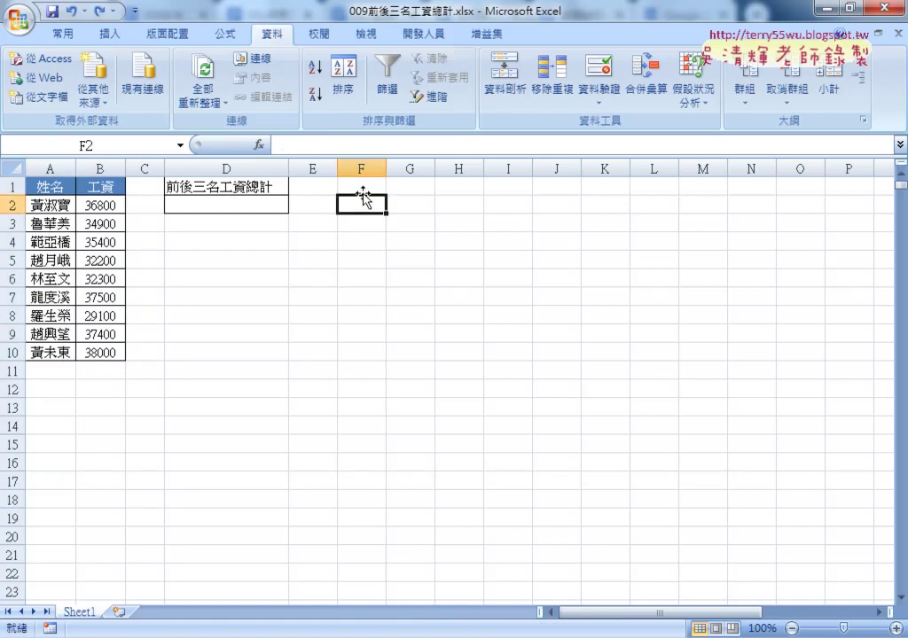
click(363, 190)
text(地)
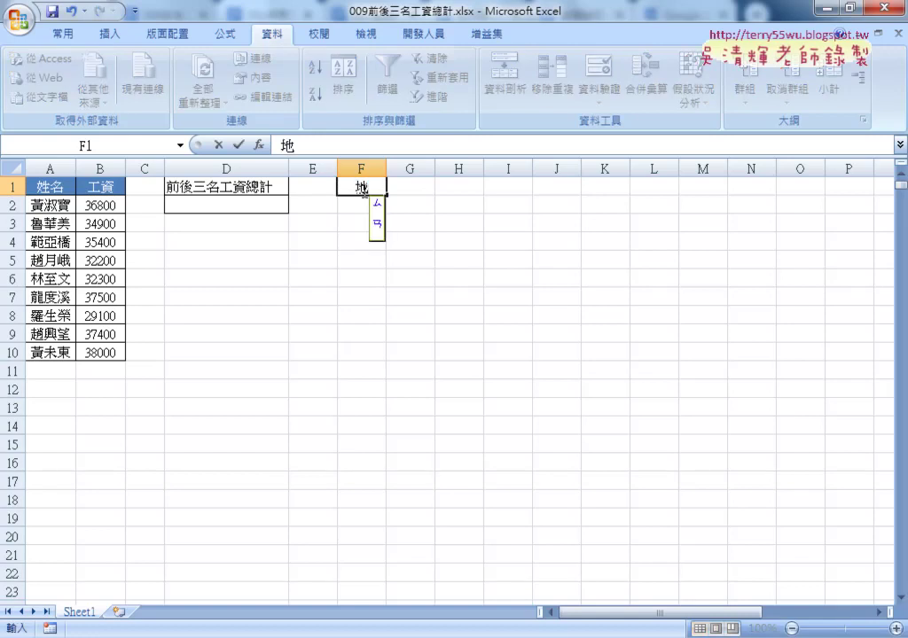
text(三)
key(Tab)
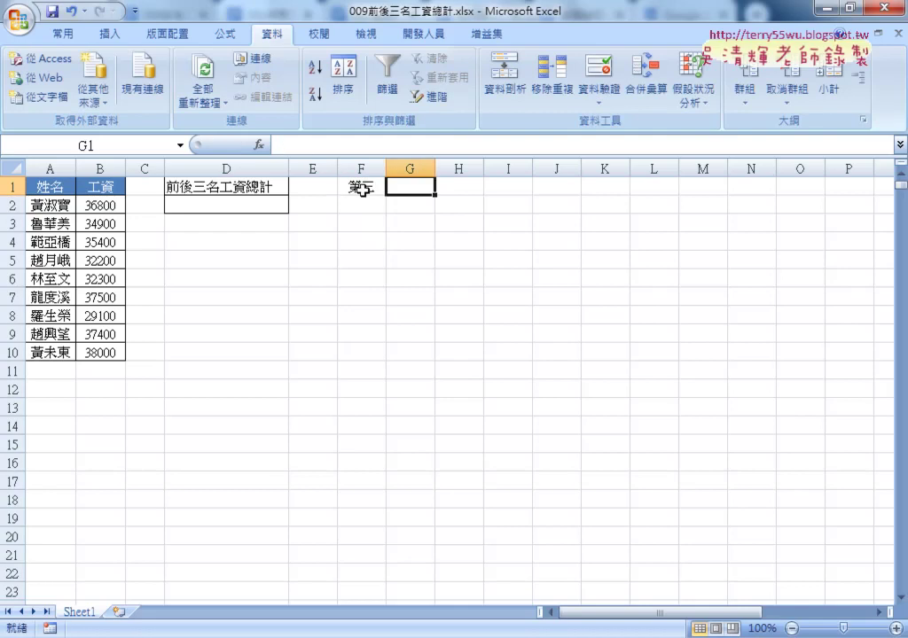
Enter 倒數第三 in G1, correcting the mistyped characters, and autofit column G
text(導)
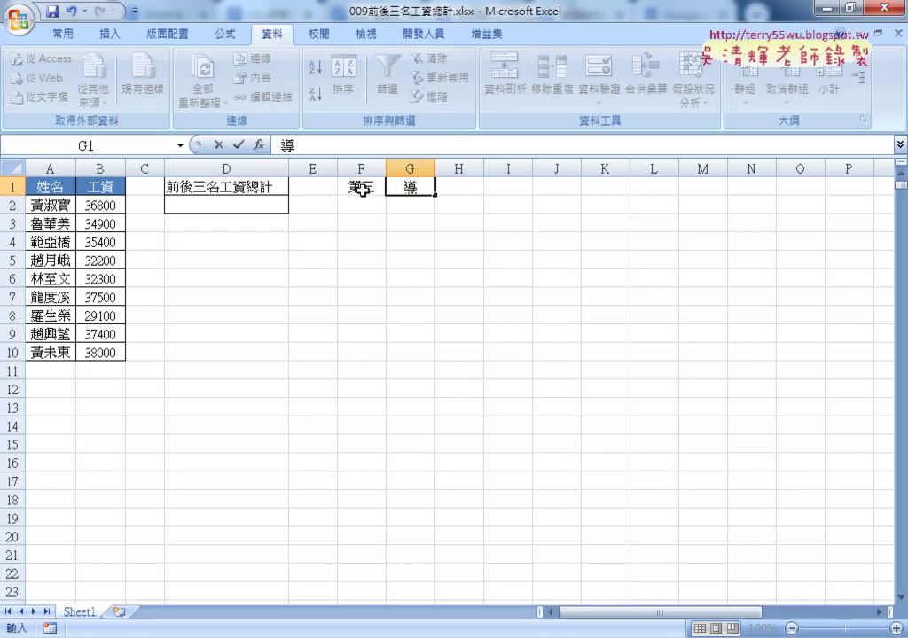
text(搗糬)
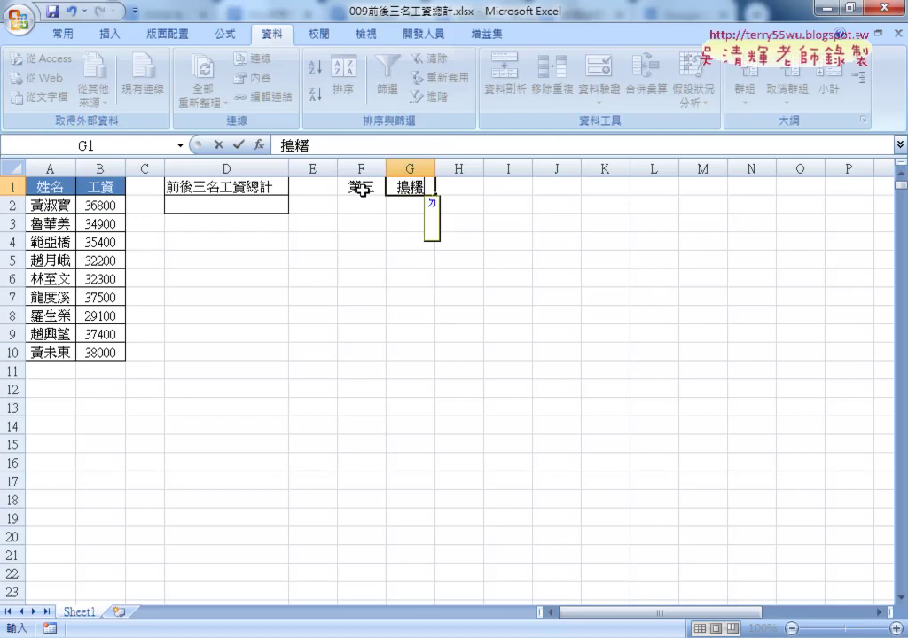
text(第)
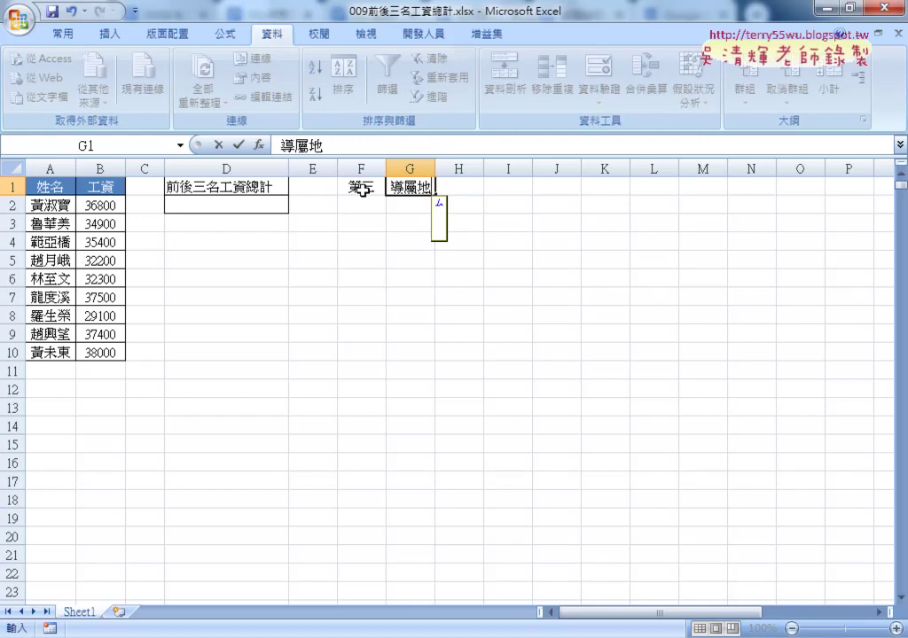
text(三)
key(Left)
key(Left)
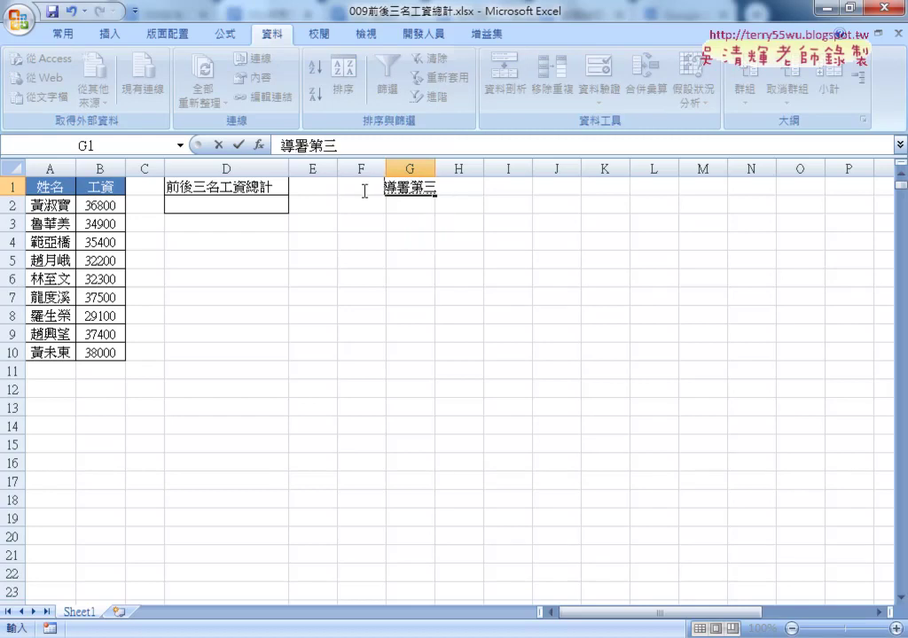
key(Left)
key(Down)
key(Down)
key(Down)
key(Return)
key(Down)
key(Down)
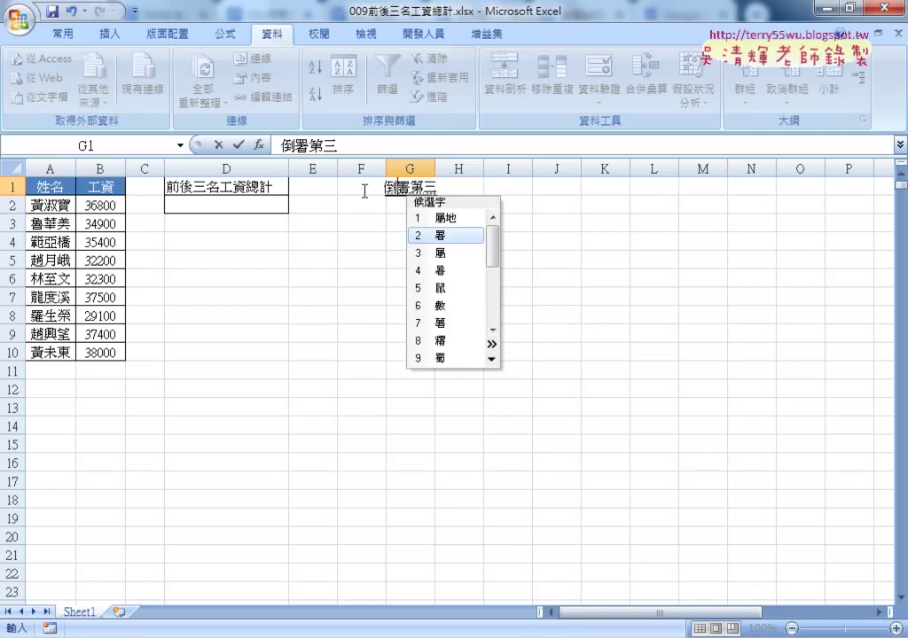
key(Down)
key(Down)
key(Down)
key(Down)
key(Return)
key(Return)
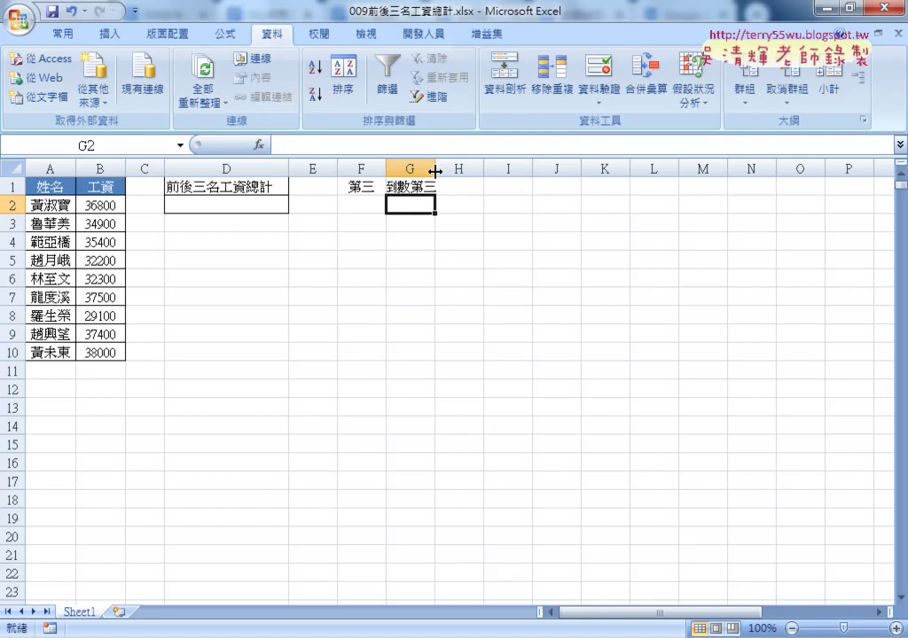
double_click(434, 168)
click(357, 201)
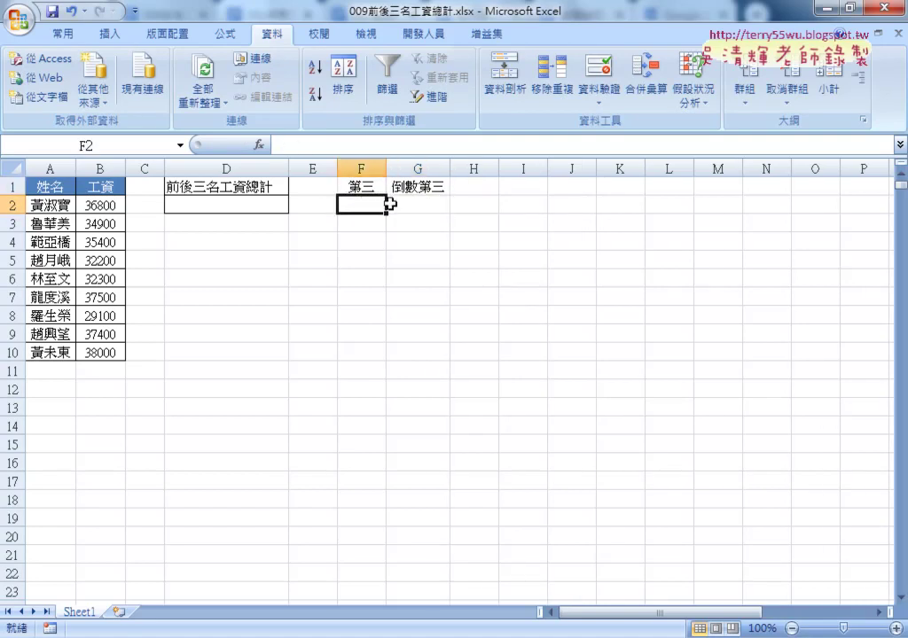
click(401, 207)
Review the wages in B2:B10 and pick F2 for the third-largest wage
click(374, 204)
drag(89, 204, 104, 350)
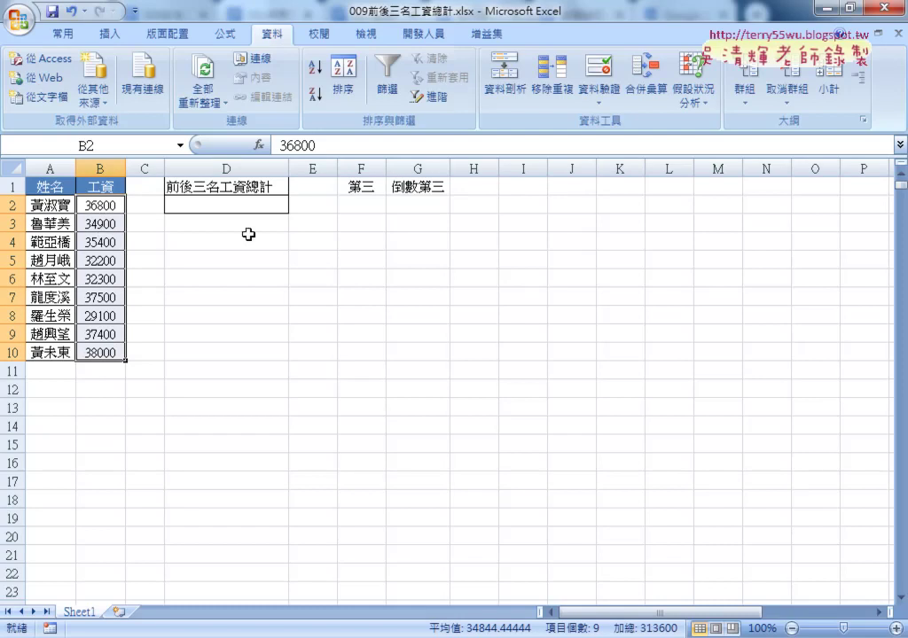
click(362, 201)
key(Right)
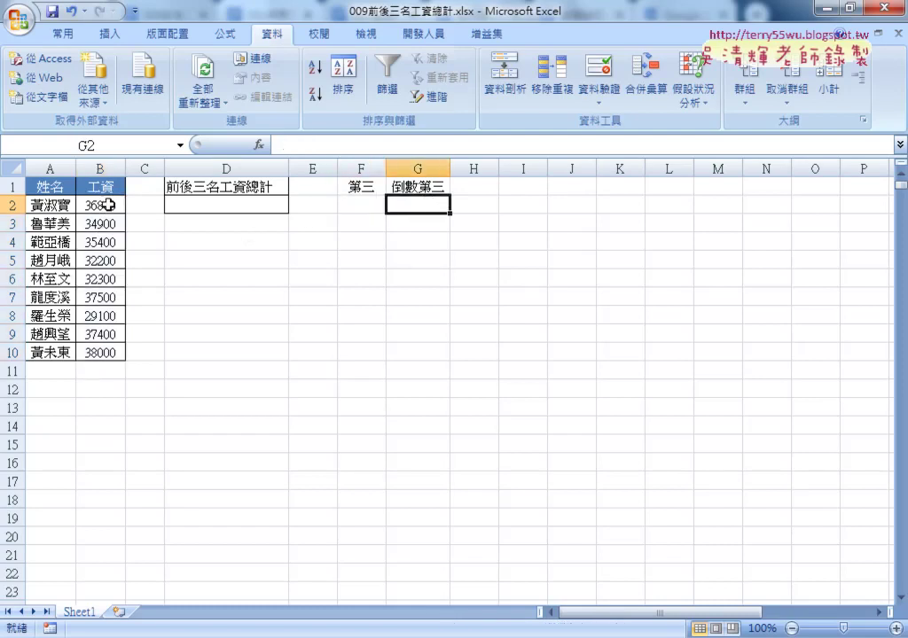
drag(110, 205, 94, 346)
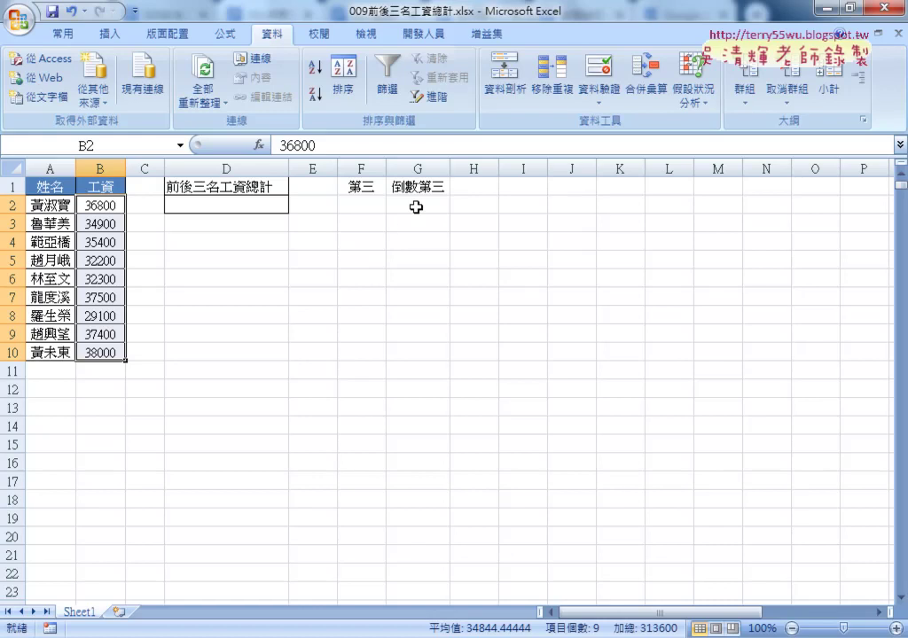
click(362, 202)
Insert the LARGE function from the 統計 category into F2
click(259, 145)
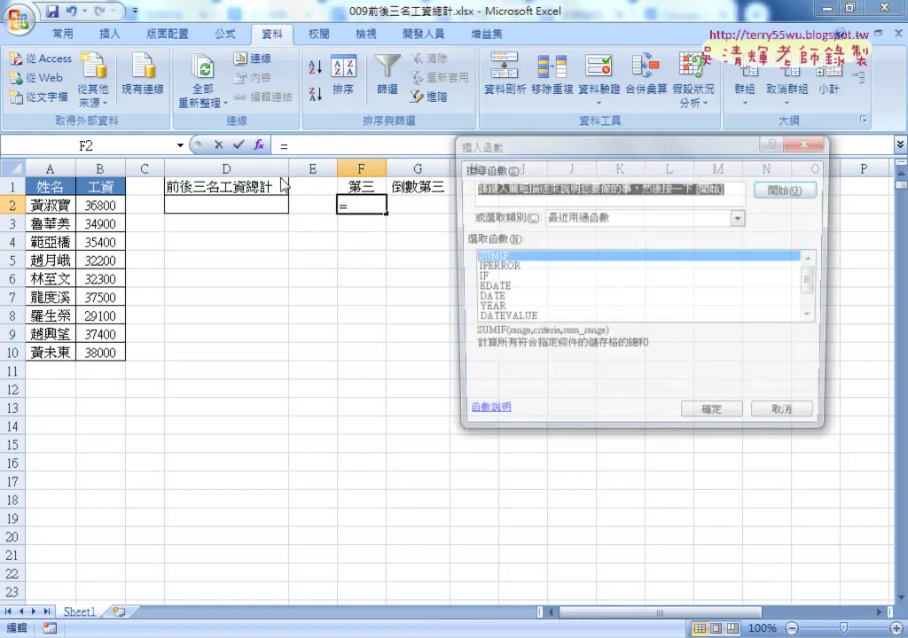
drag(530, 156, 353, 133)
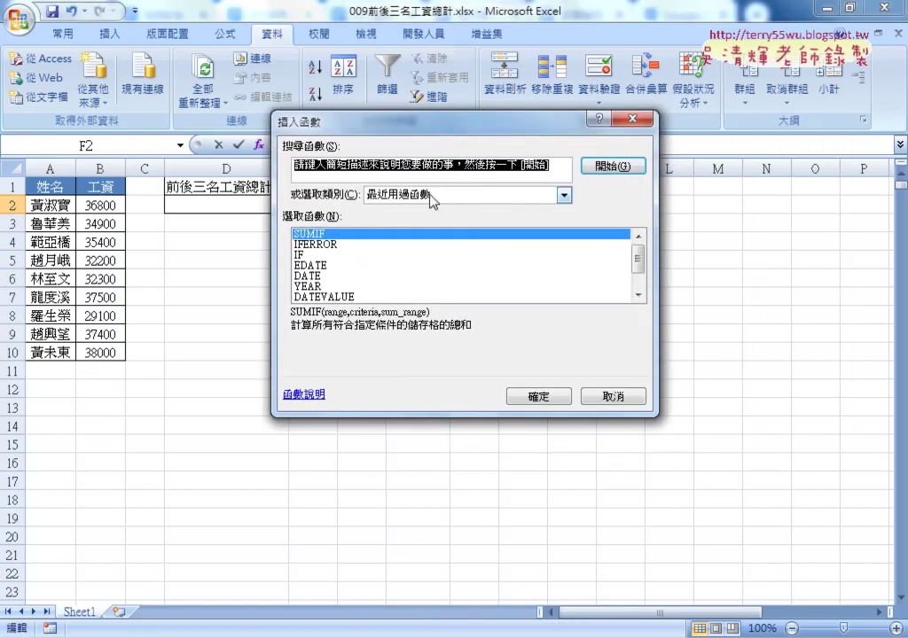
click(564, 195)
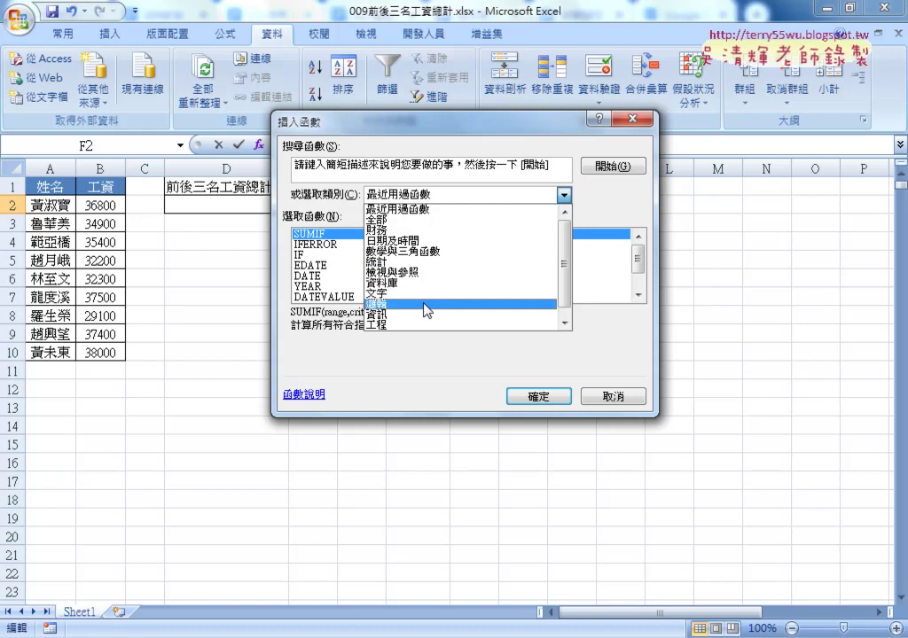
click(424, 263)
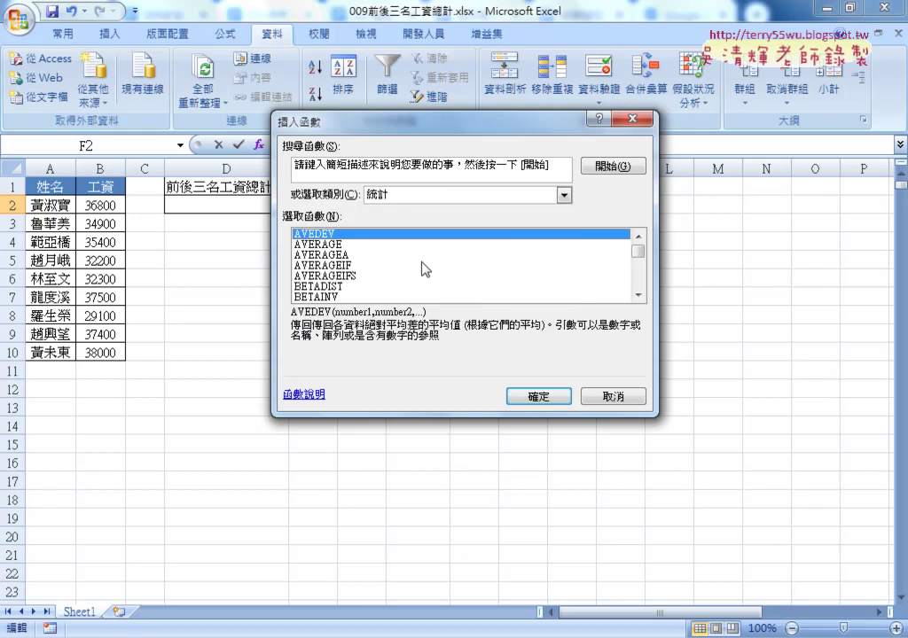
click(640, 259)
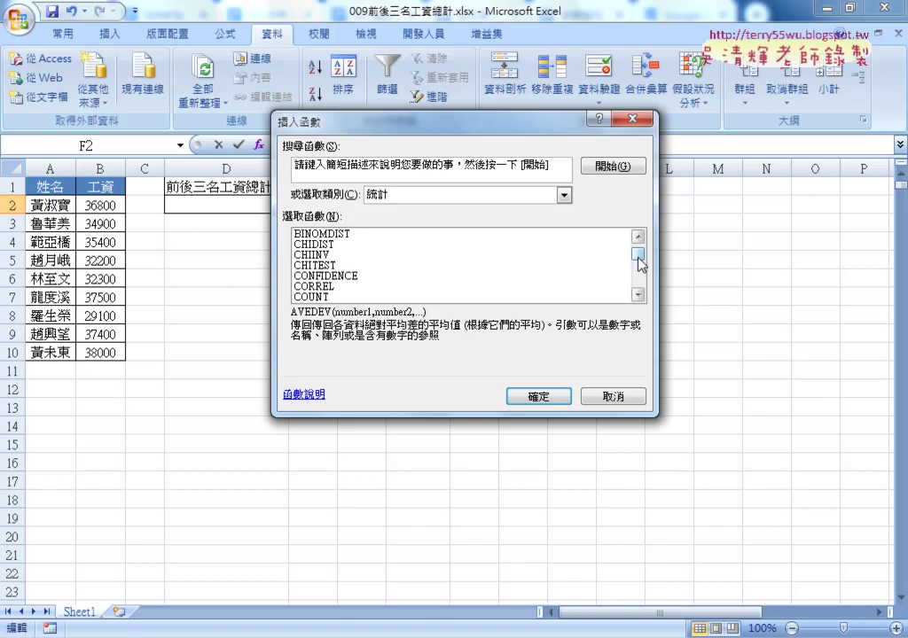
drag(638, 257, 638, 266)
click(639, 294)
click(639, 294)
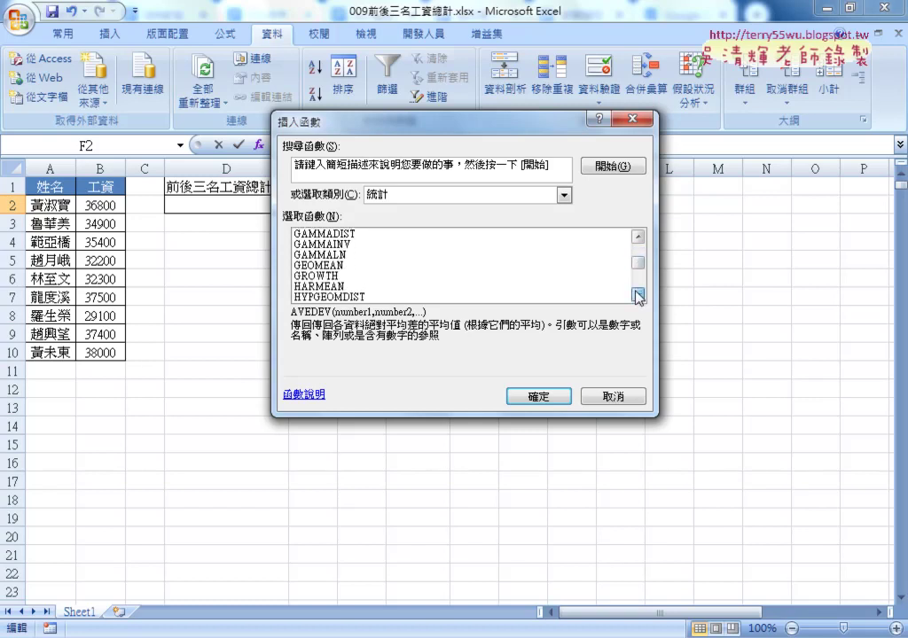
click(638, 294)
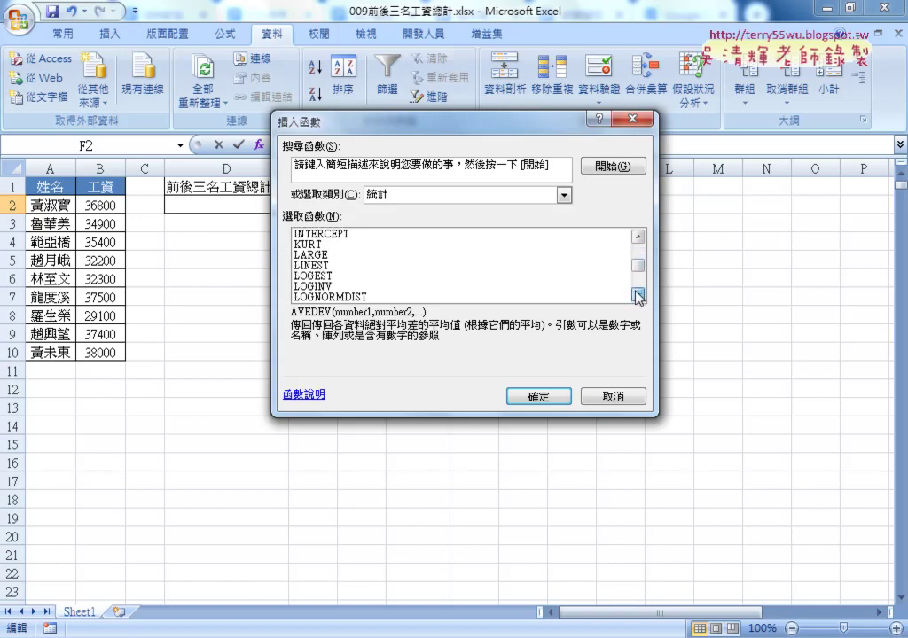
click(323, 256)
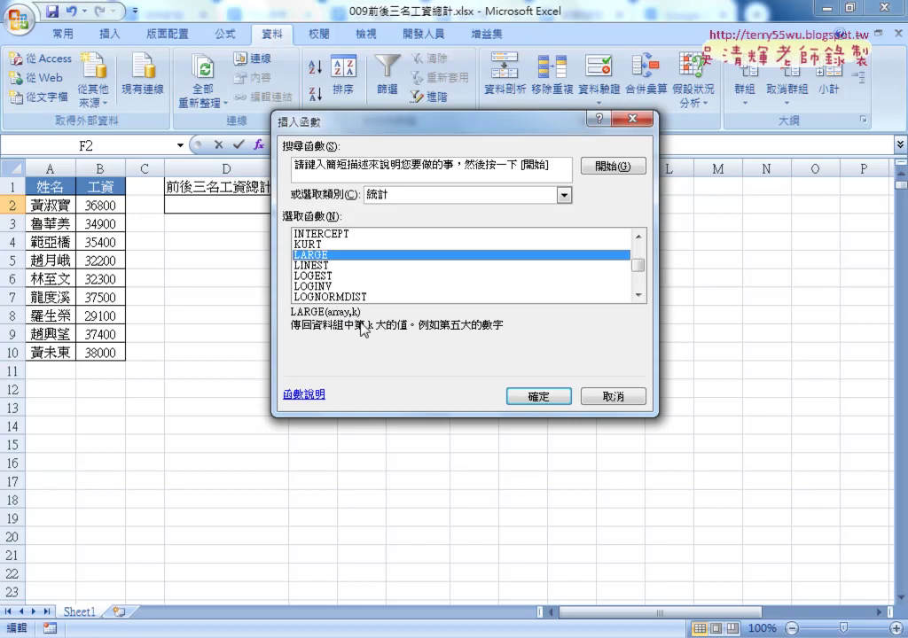
click(535, 397)
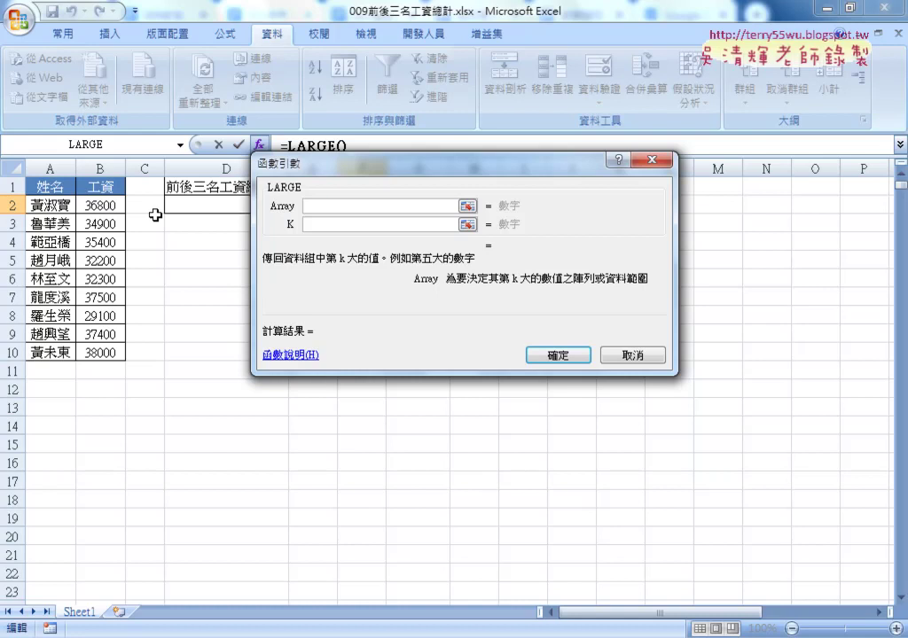
Complete F2 as =LARGE(B2:B10,3), showing 37400, then select G2 for its formula
drag(104, 204, 101, 353)
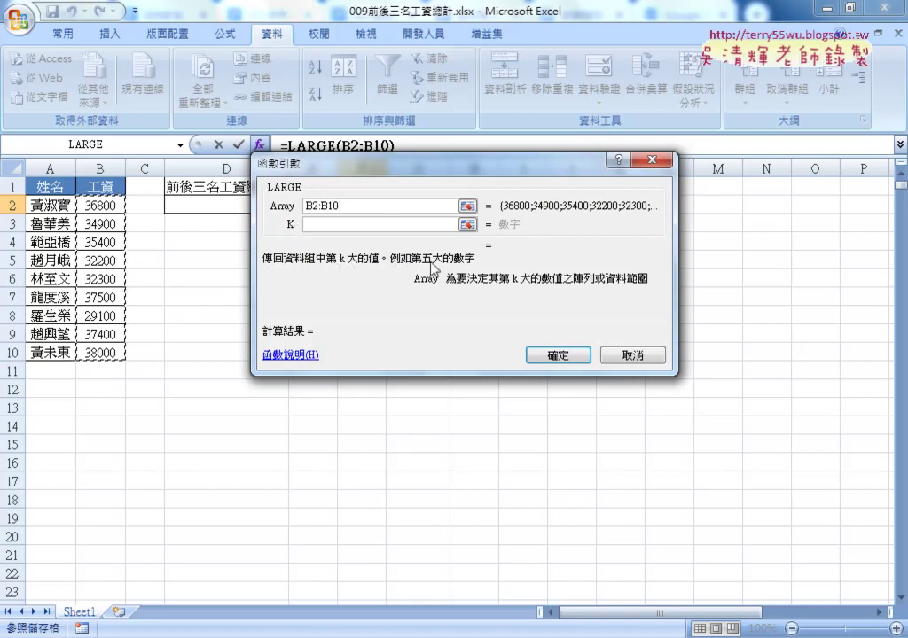
click(341, 226)
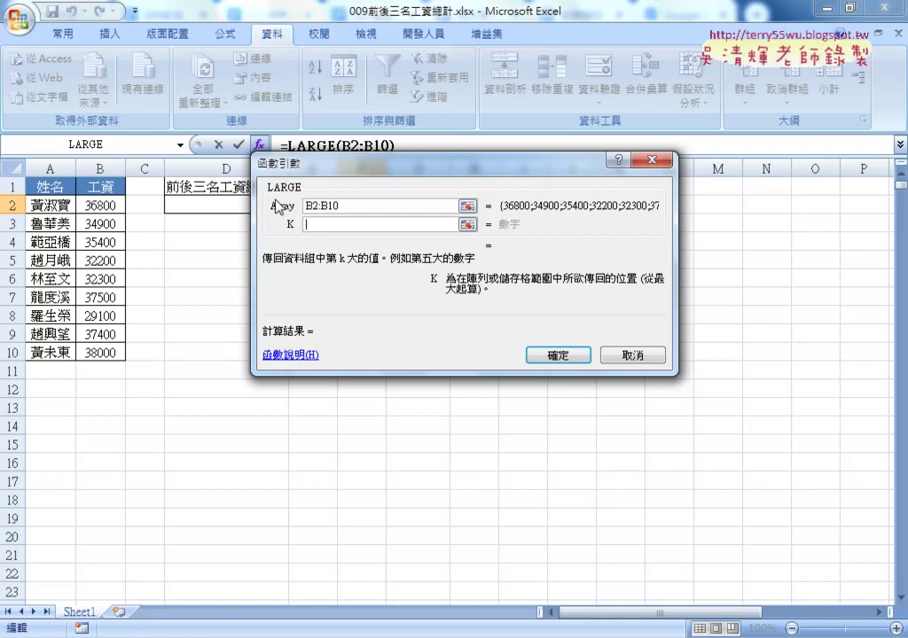
text(3)
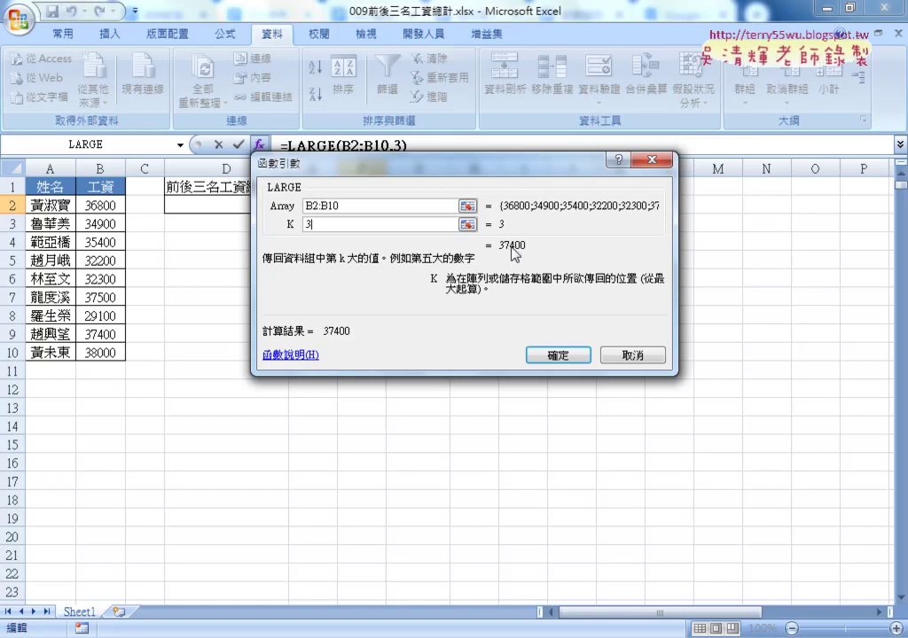
click(562, 359)
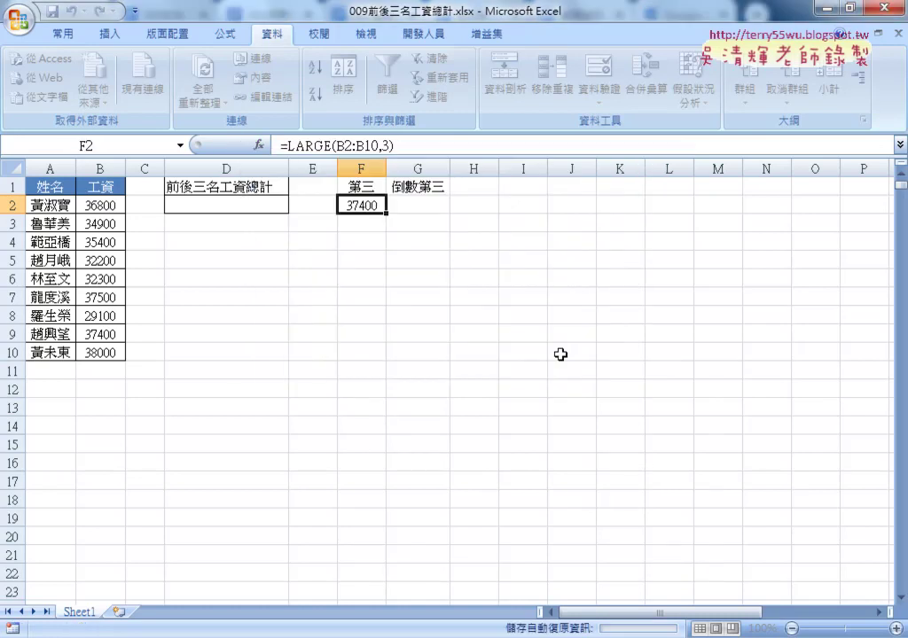
click(431, 205)
click(258, 145)
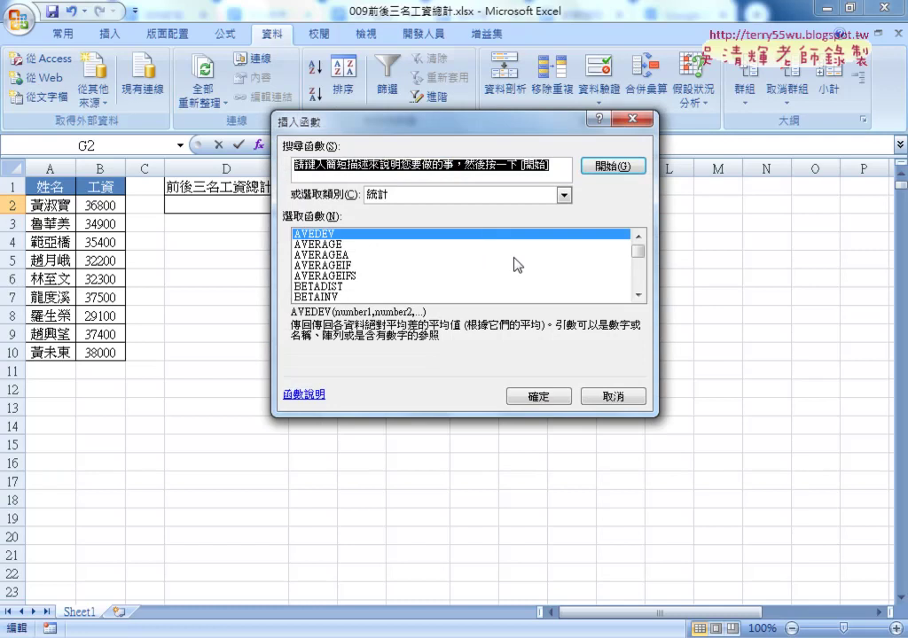
Enter =SMALL(B2:B10,3) in G2, giving the third-lowest wage 32300
drag(646, 253, 639, 273)
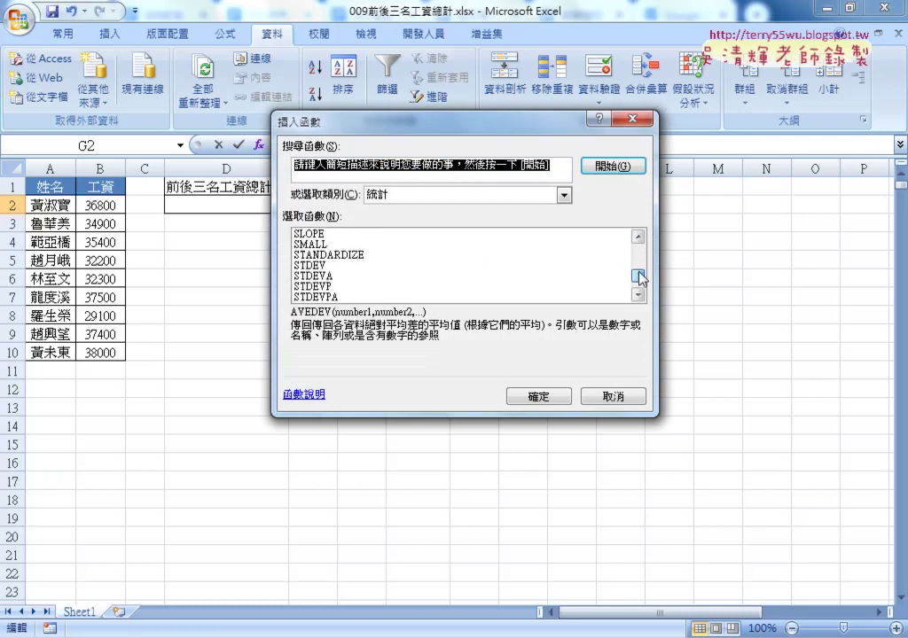
double_click(637, 236)
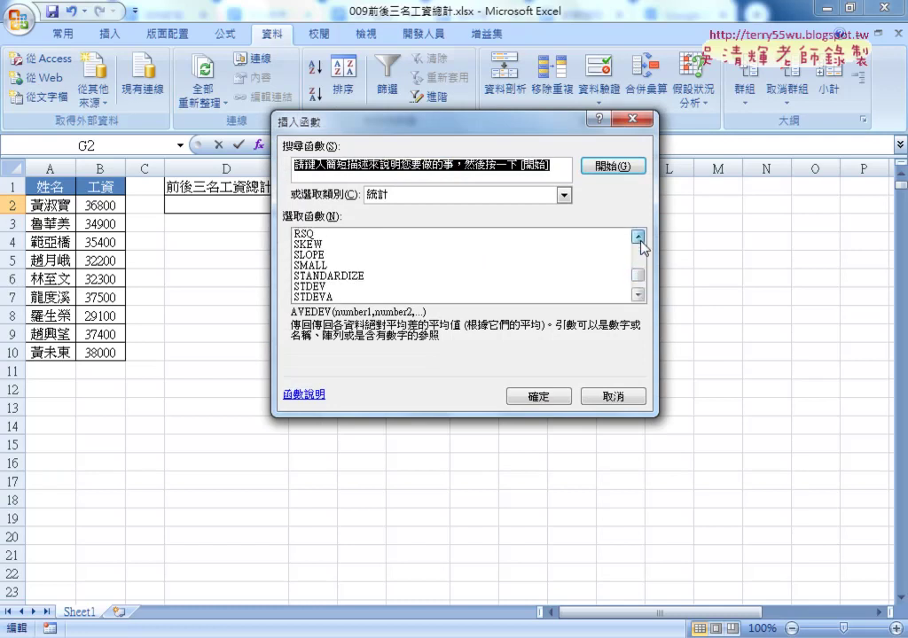
click(364, 266)
click(532, 391)
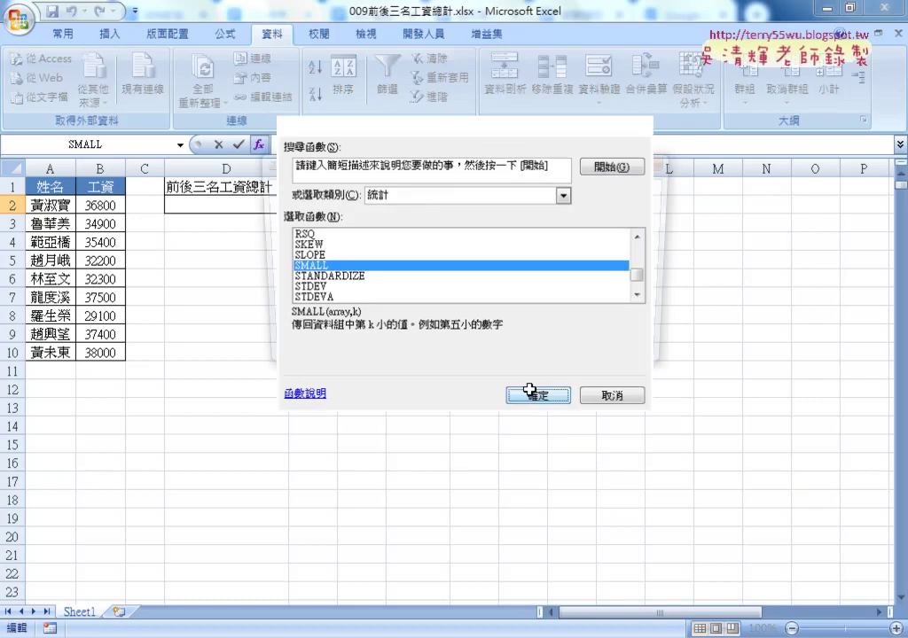
drag(121, 200, 101, 353)
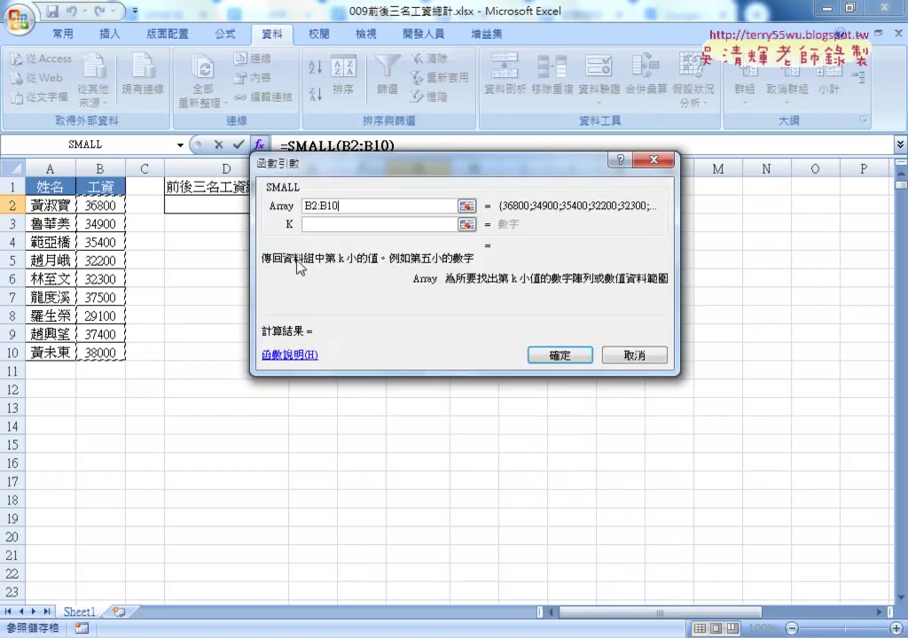
click(322, 224)
text(3)
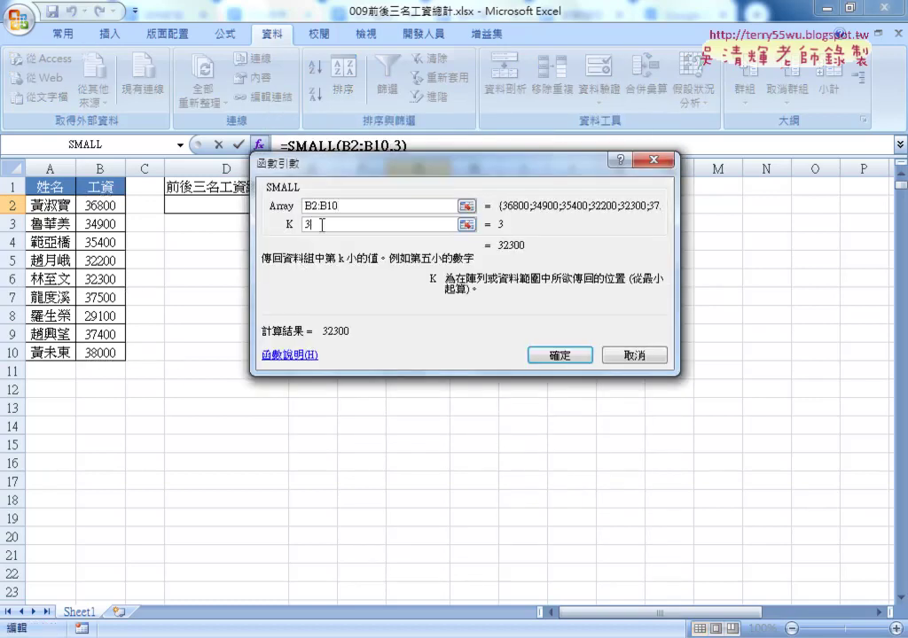
click(566, 358)
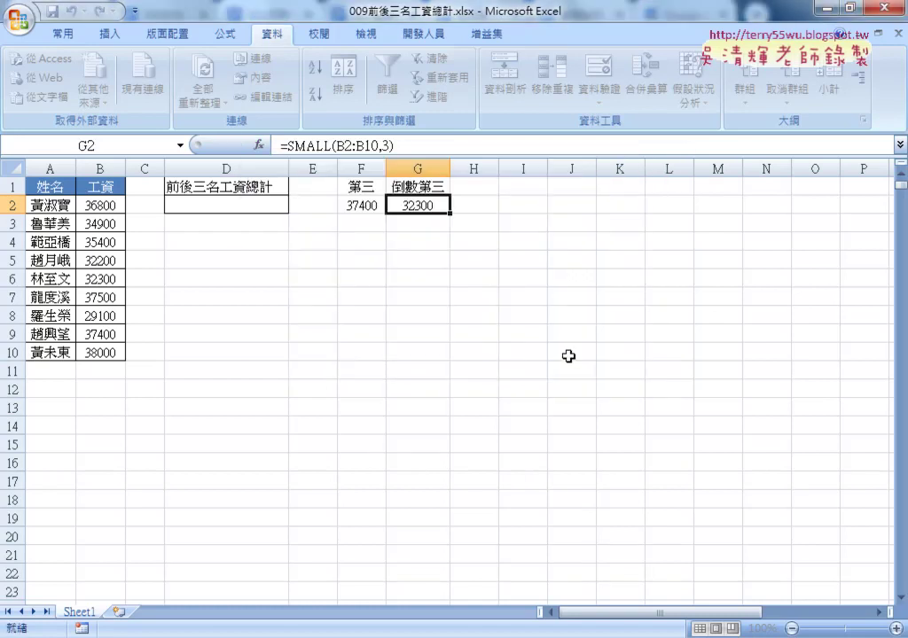
Insert SUMIF into D2 from the recently used functions, with range B2:B10
click(255, 208)
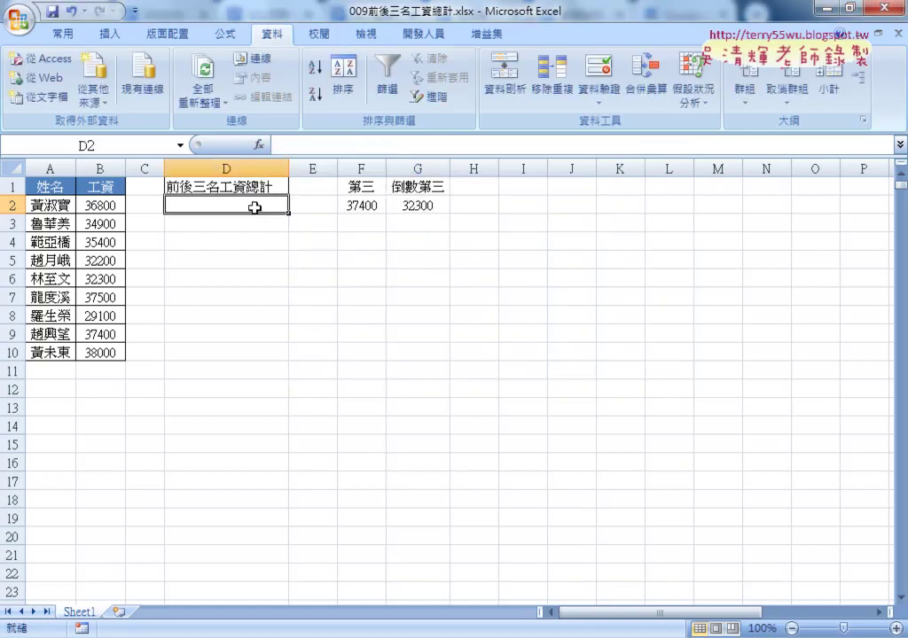
click(259, 146)
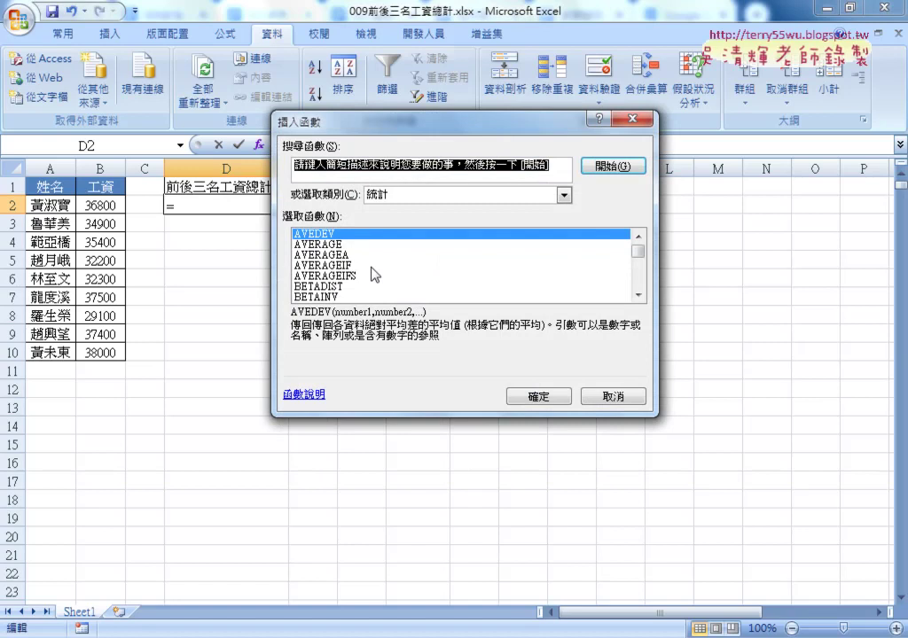
click(461, 194)
click(417, 210)
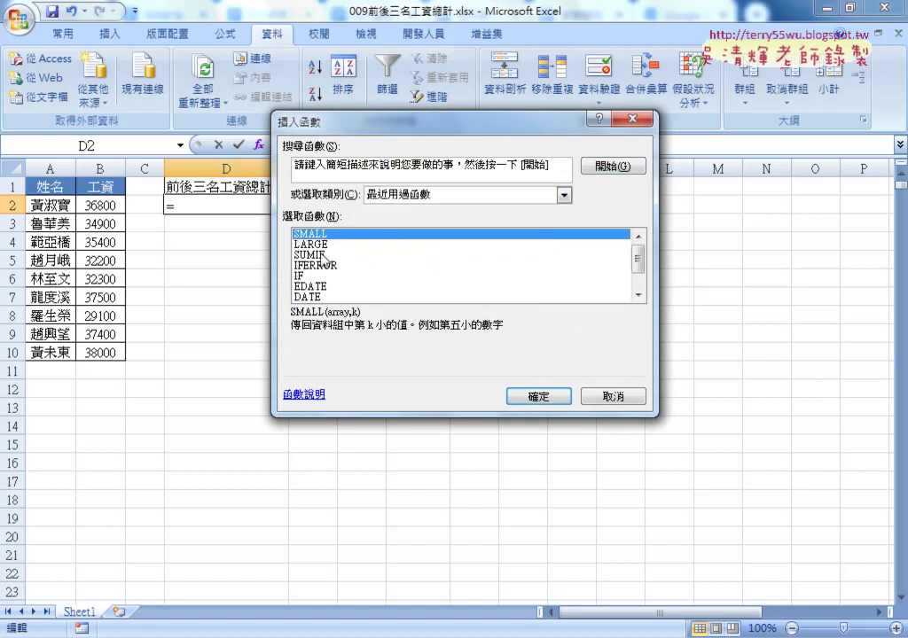
double_click(323, 255)
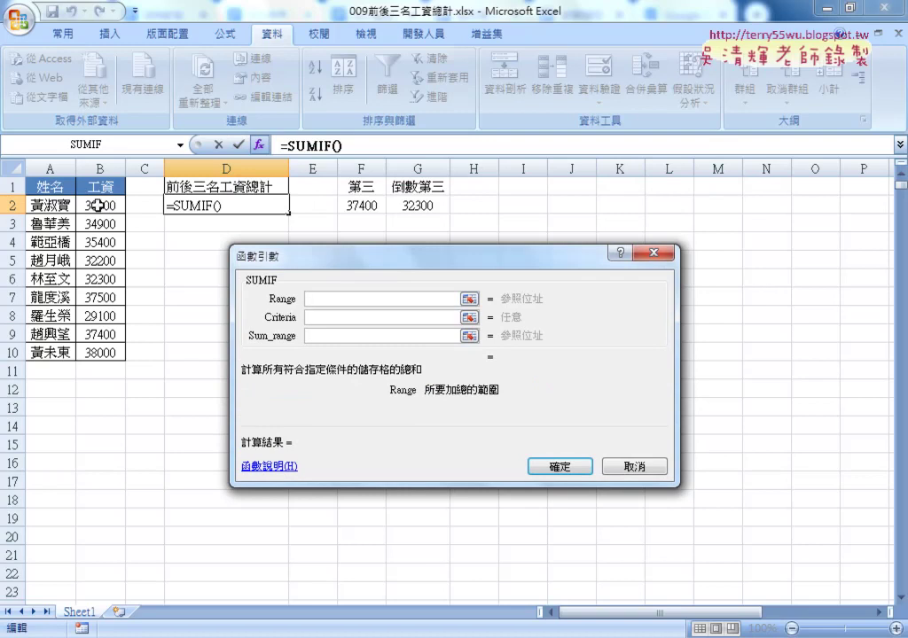
drag(98, 206, 106, 350)
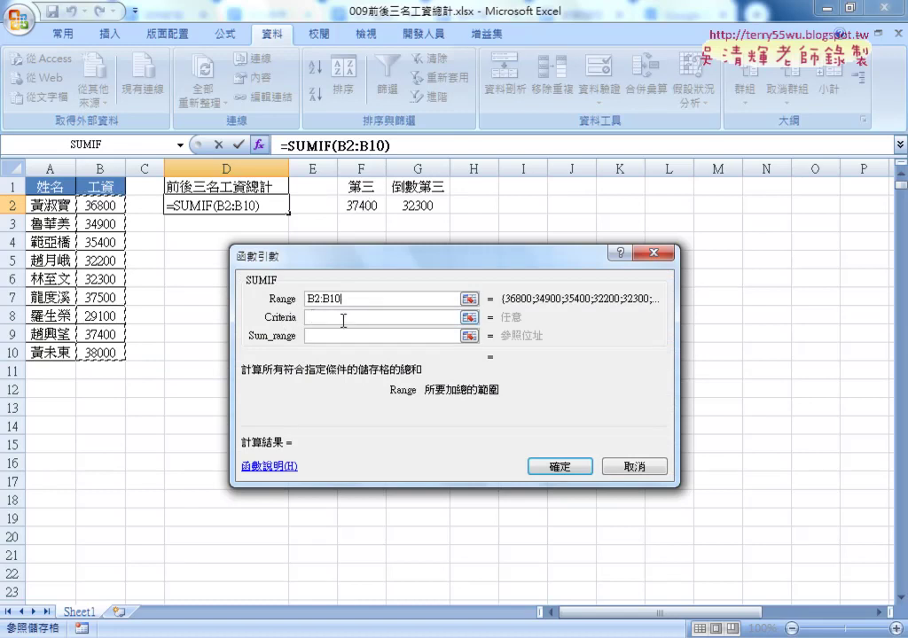
click(344, 321)
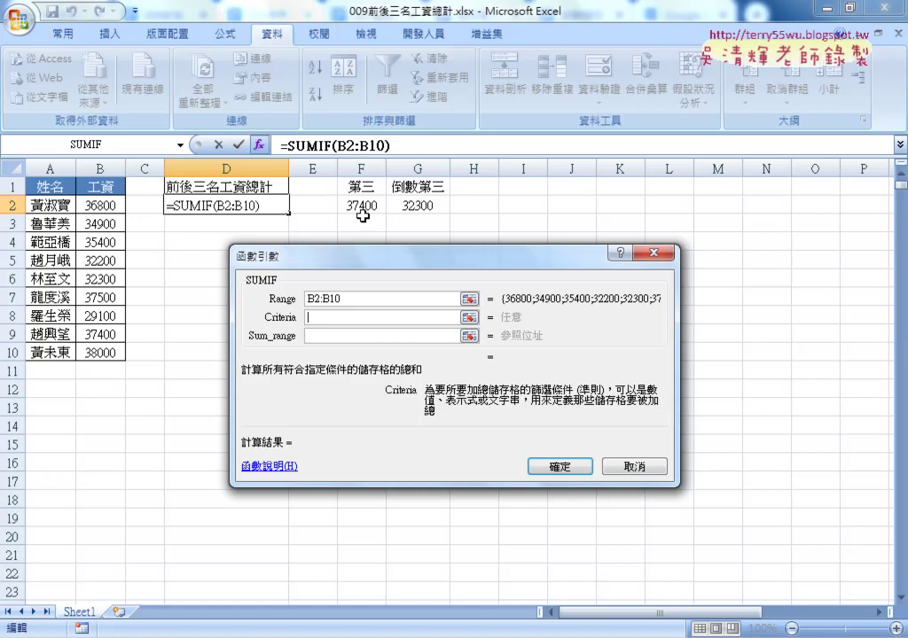
Set the SUMIF criteria to ">="&F2, previewing a top-three total of 112900
text(>-)
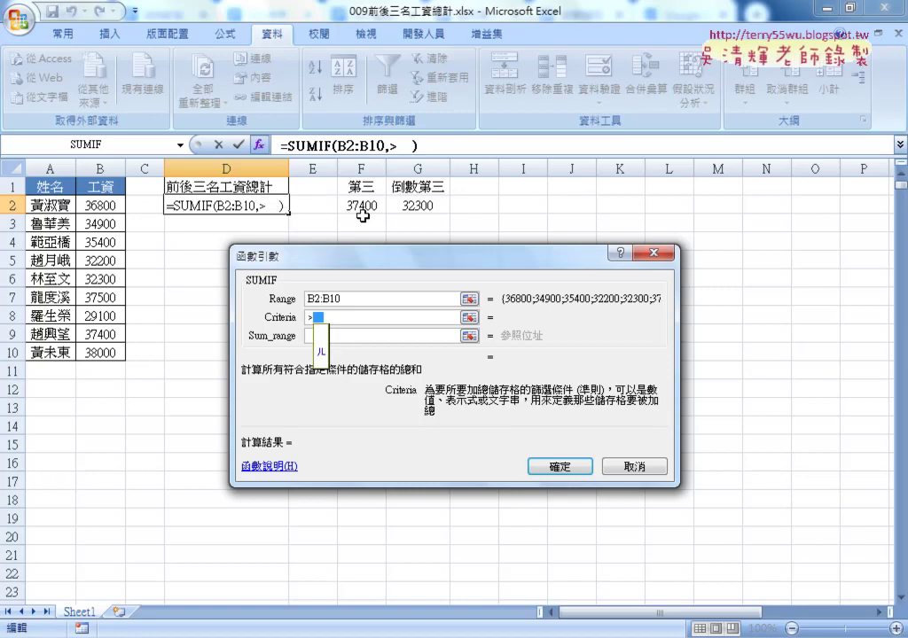
key(BackSpace)
text(=)
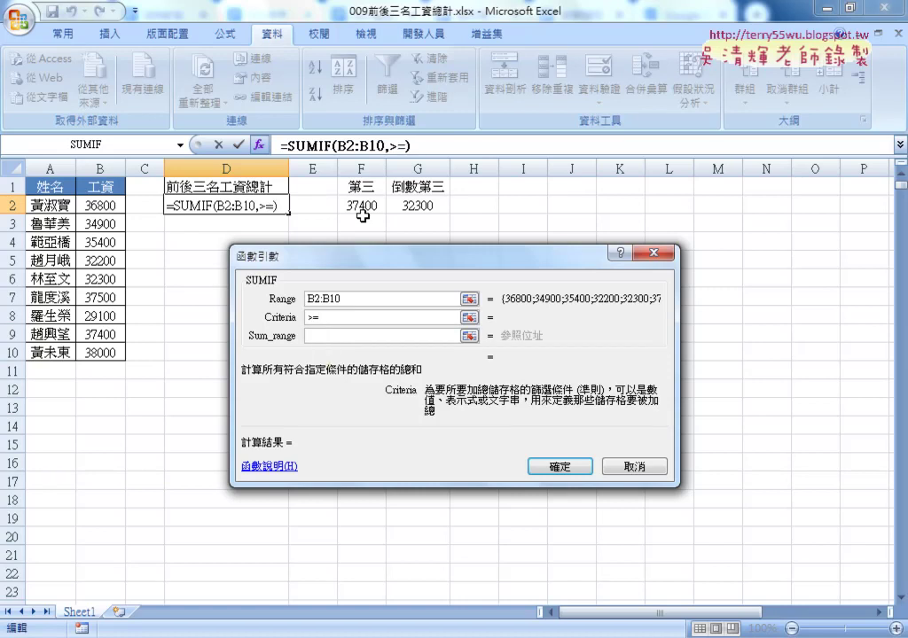
text(")
text(")
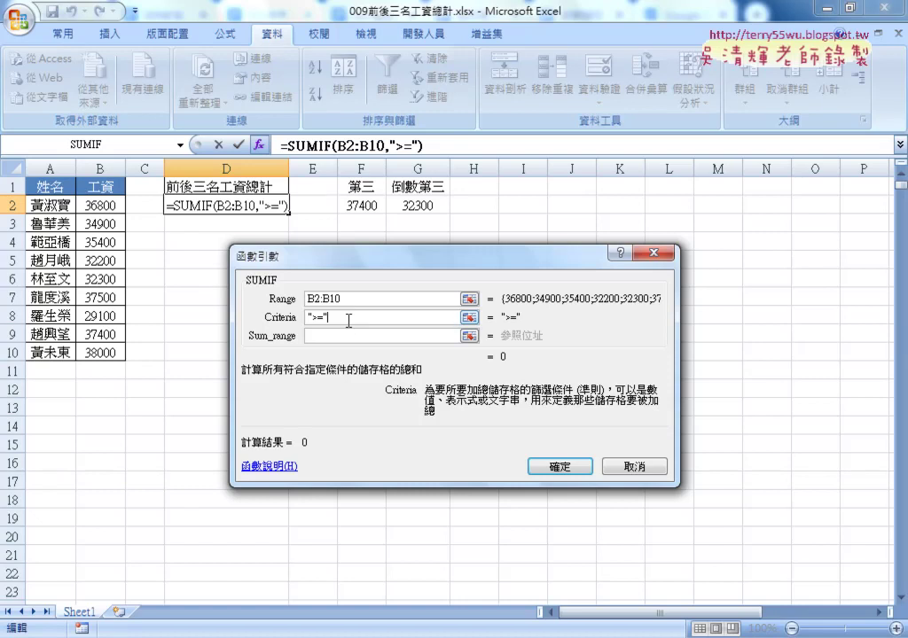
text(&)
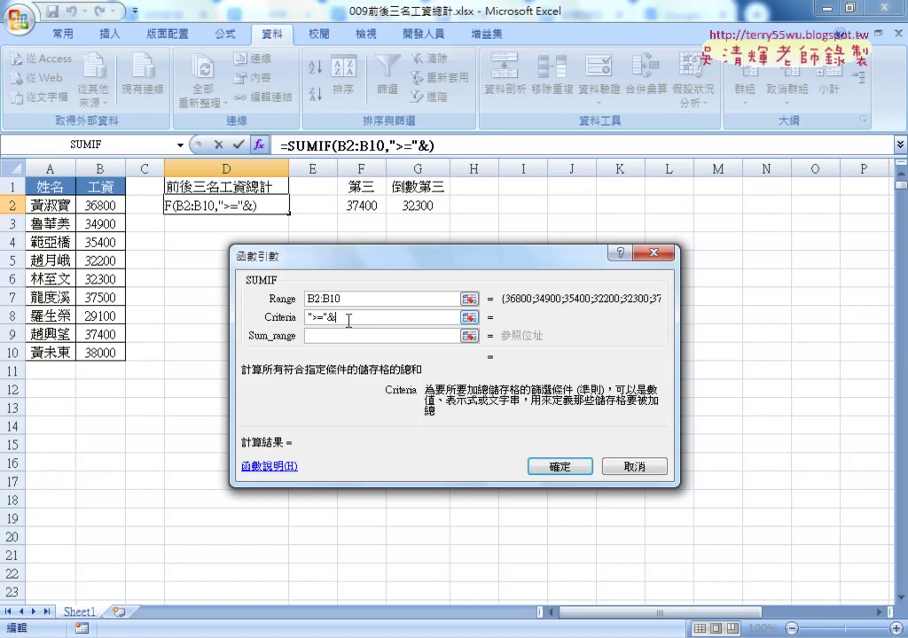
drag(327, 316, 306, 316)
click(346, 317)
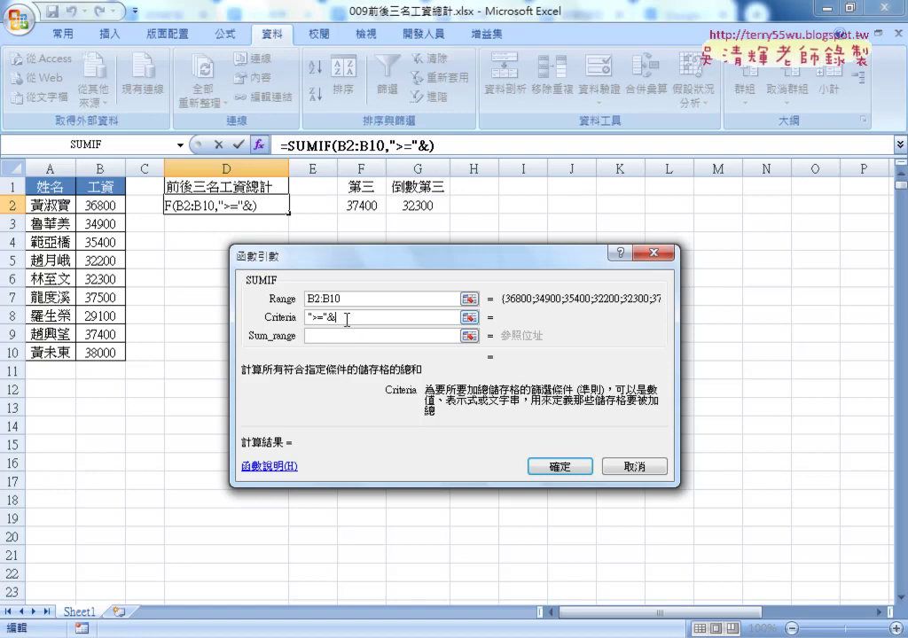
click(364, 206)
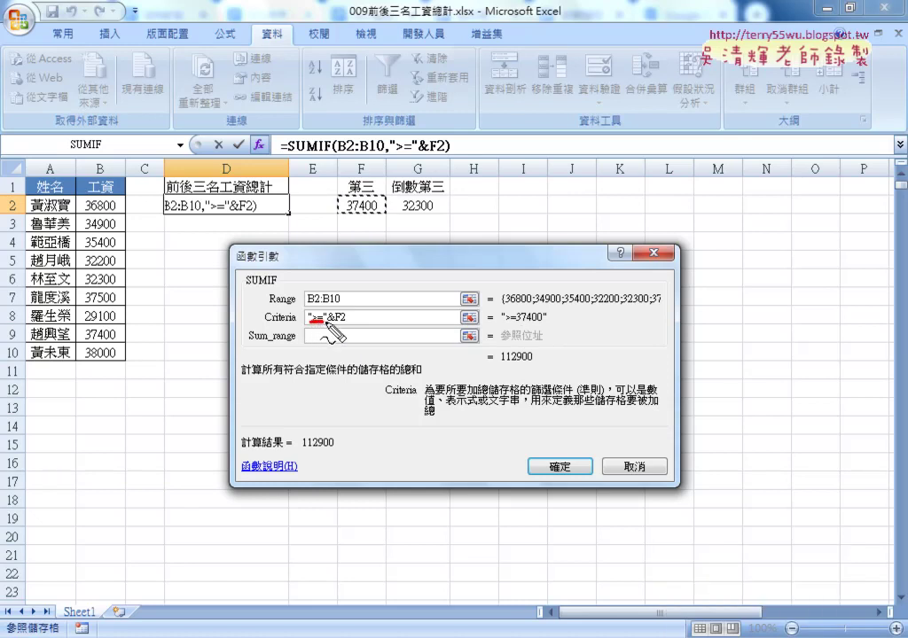
drag(341, 214, 376, 214)
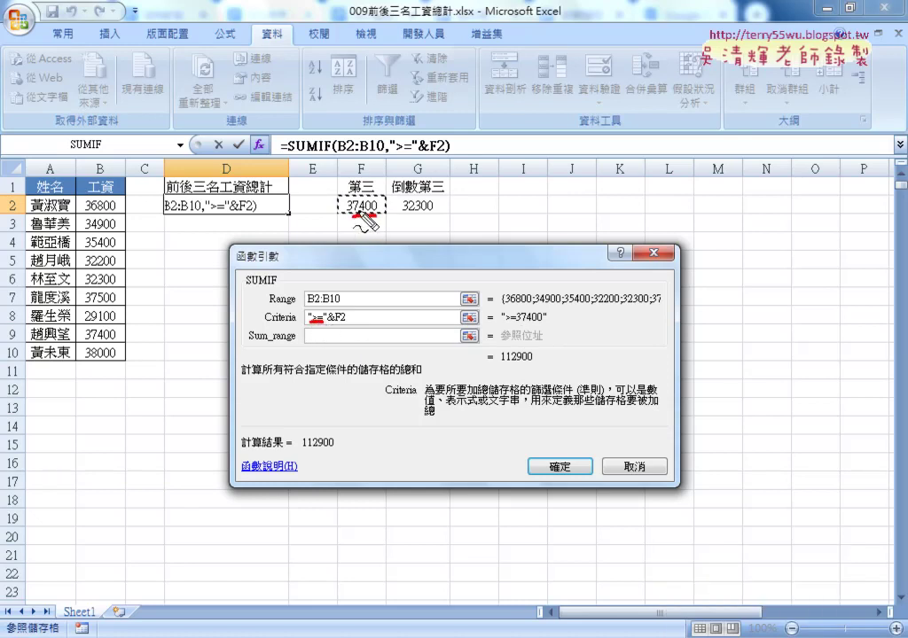
drag(321, 323, 335, 325)
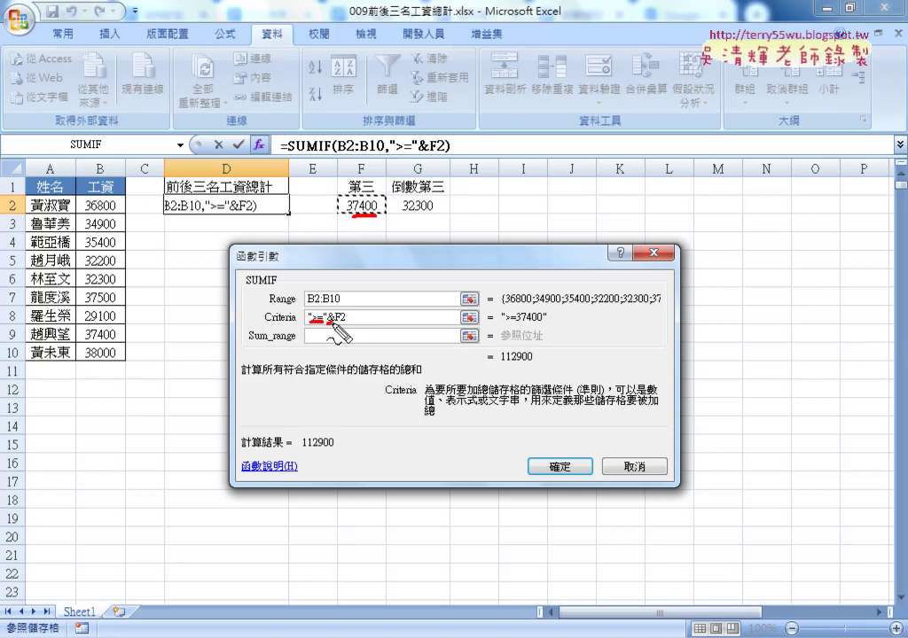
mouse_move(332, 186)
mouse_down()
mouse_move(334, 197)
mouse_move(380, 197)
mouse_move(323, 317)
mouse_up()
drag(392, 314, 534, 325)
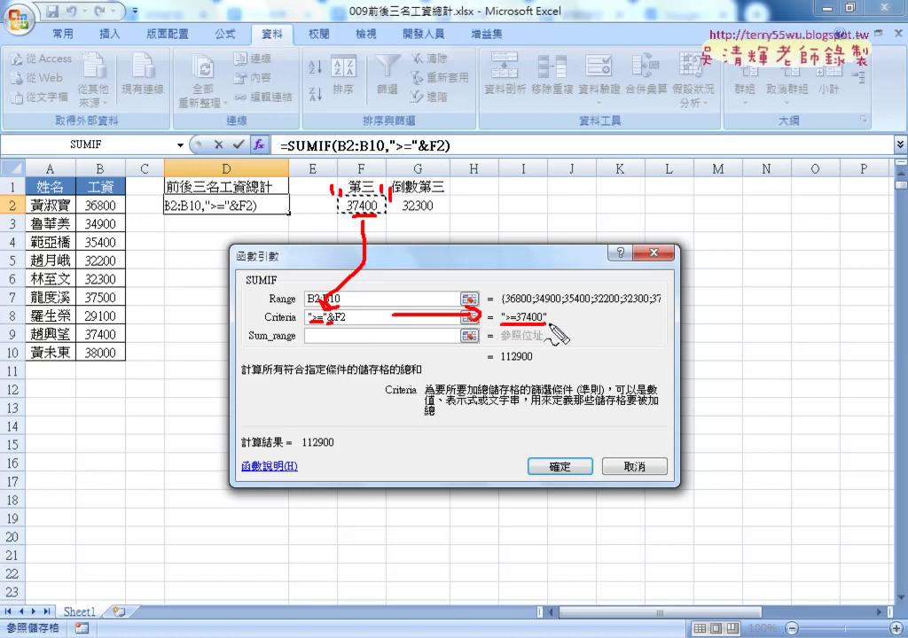
drag(499, 363, 533, 363)
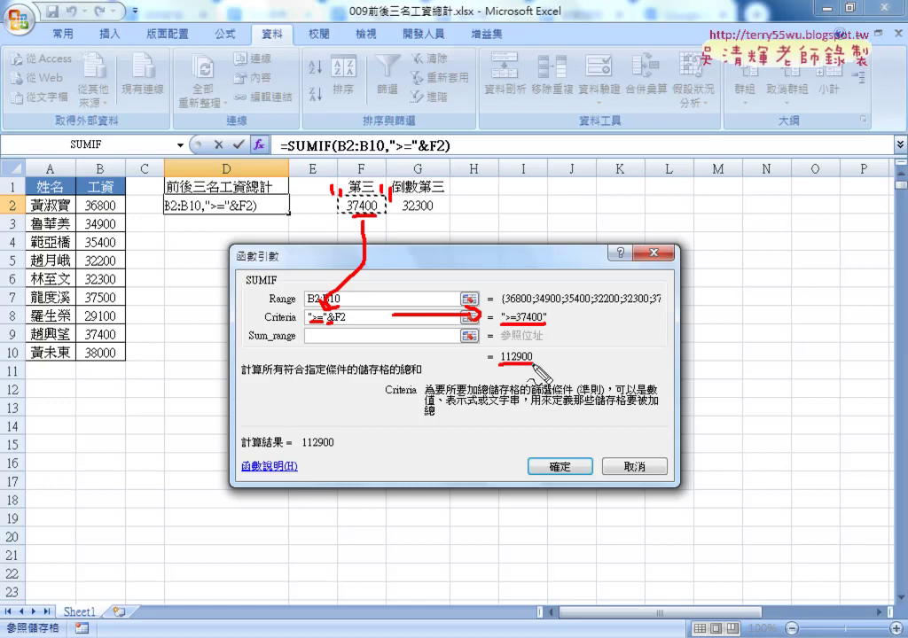
drag(295, 351, 241, 351)
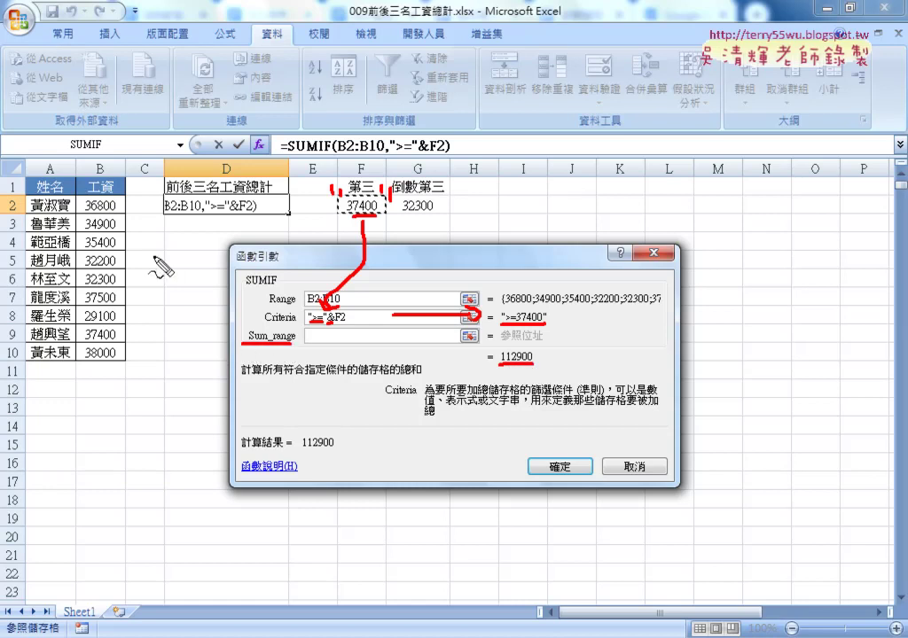
drag(270, 304, 295, 304)
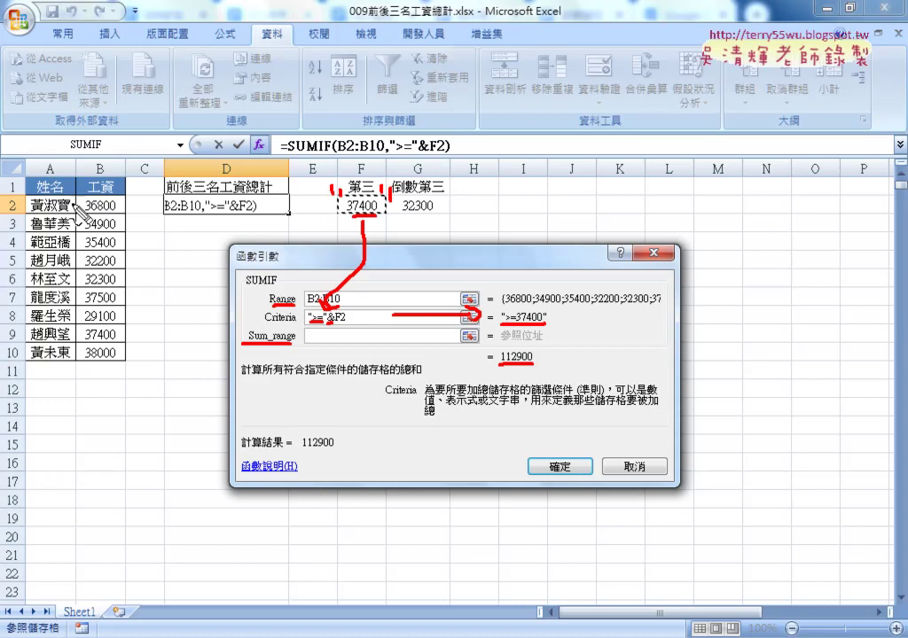
drag(78, 201, 78, 297)
mouse_move(89, 189)
mouse_down()
mouse_move(119, 208)
mouse_move(124, 359)
mouse_move(86, 360)
mouse_up()
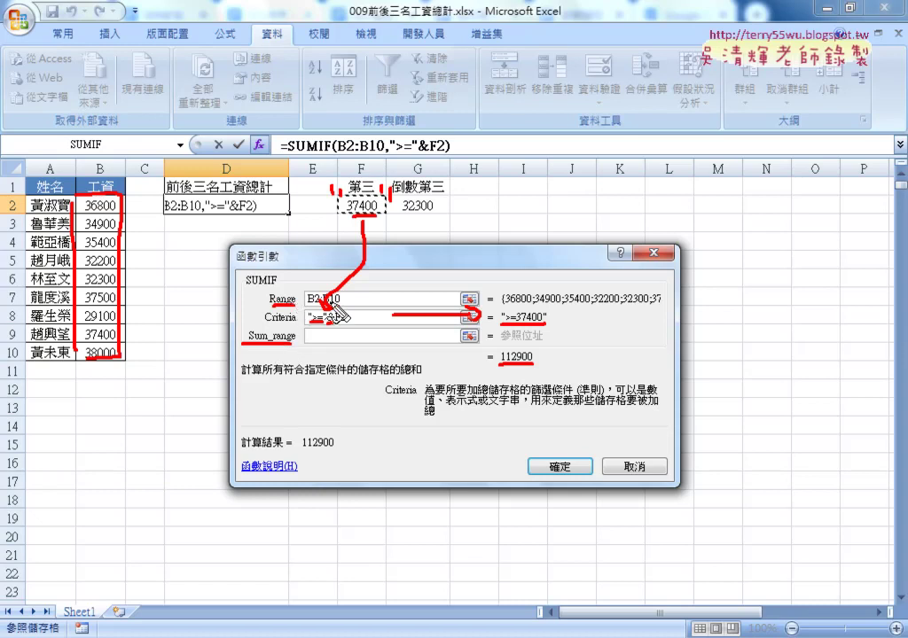
right_click(337, 315)
click(337, 337)
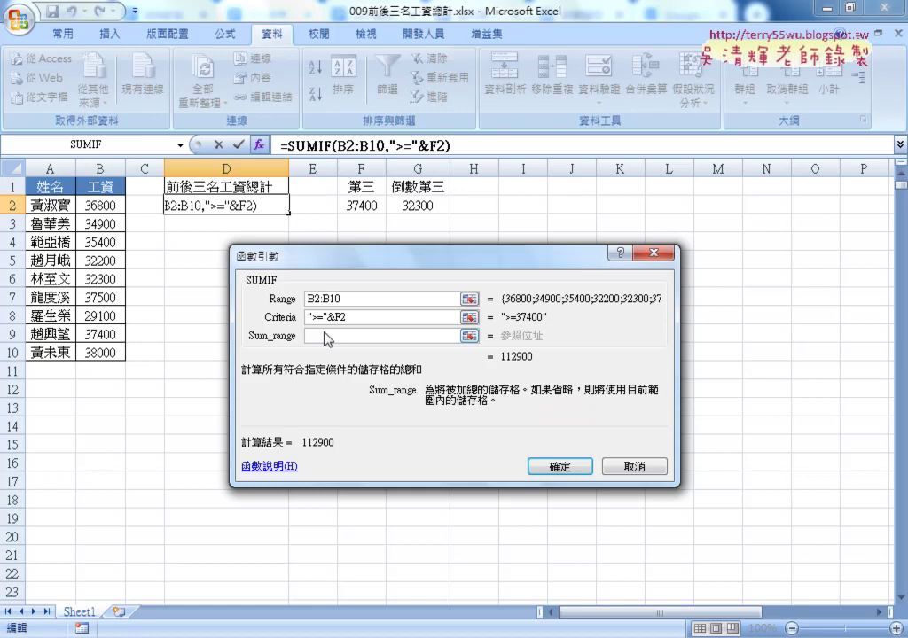
Apply the SUMIF formula to D2 and copy its expression from the formula bar
click(543, 465)
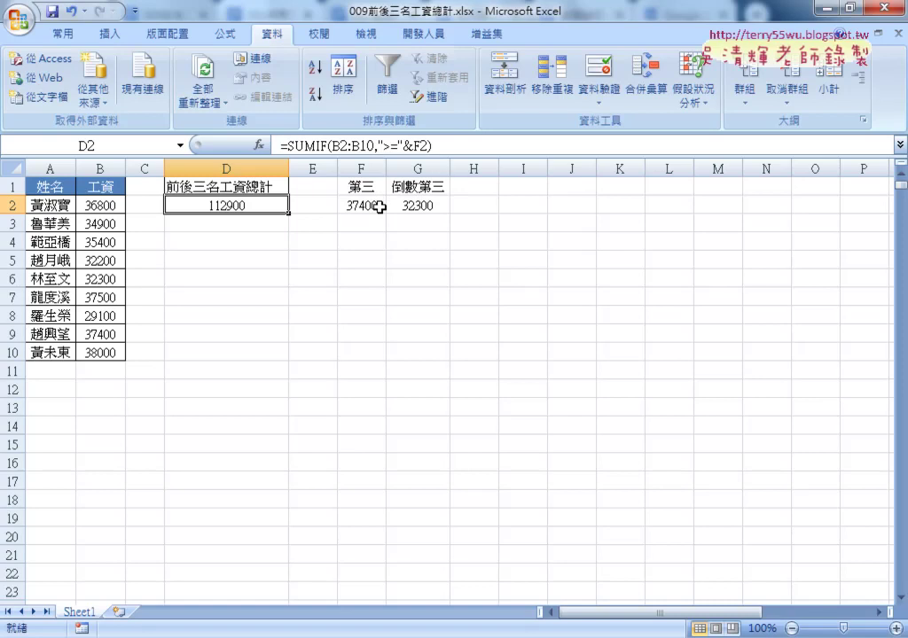
drag(290, 146, 447, 146)
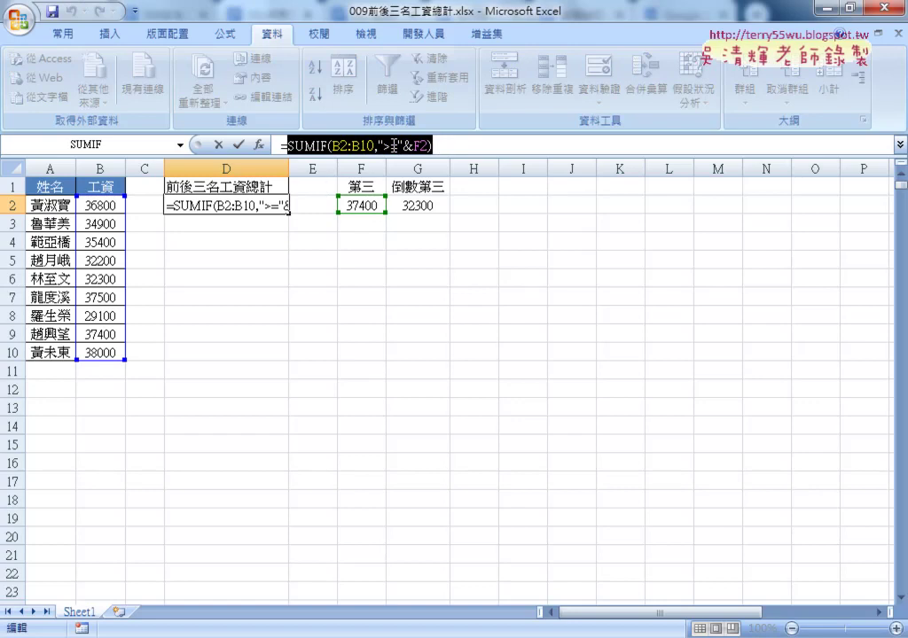
right_click(393, 146)
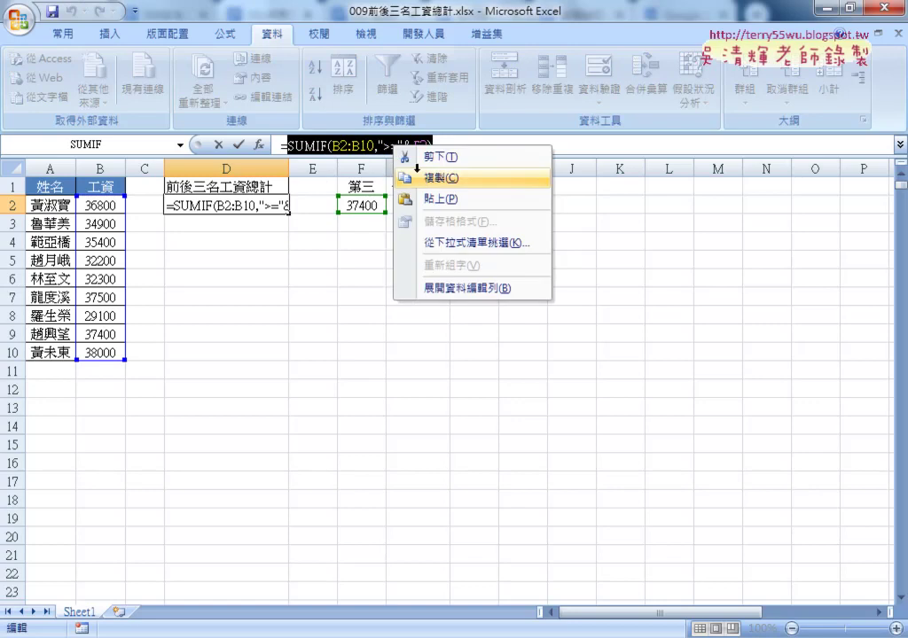
click(416, 177)
Append +SUMIF(B2:B10,"<="&G2) to D2's formula, making the total 206500
click(453, 149)
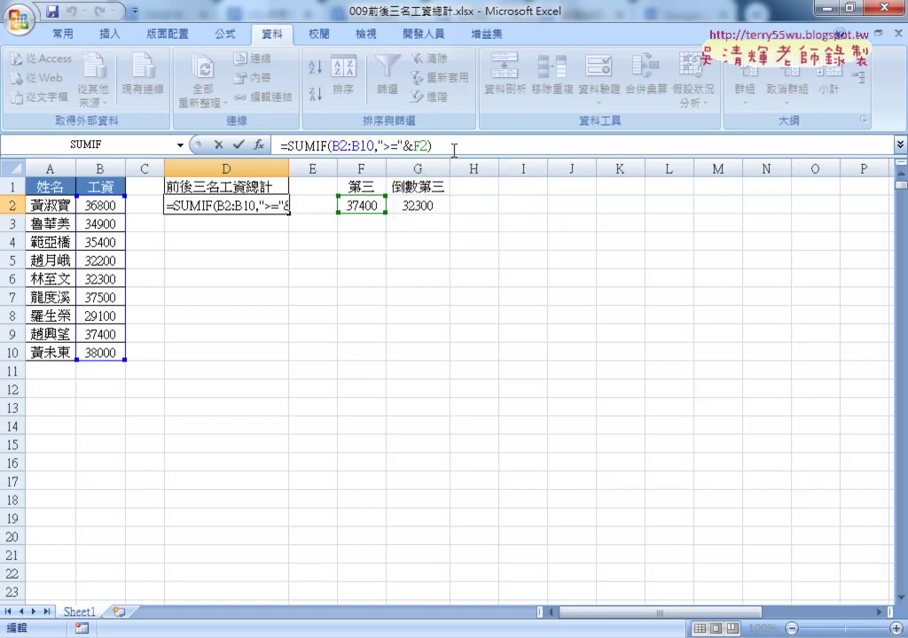
text(+)
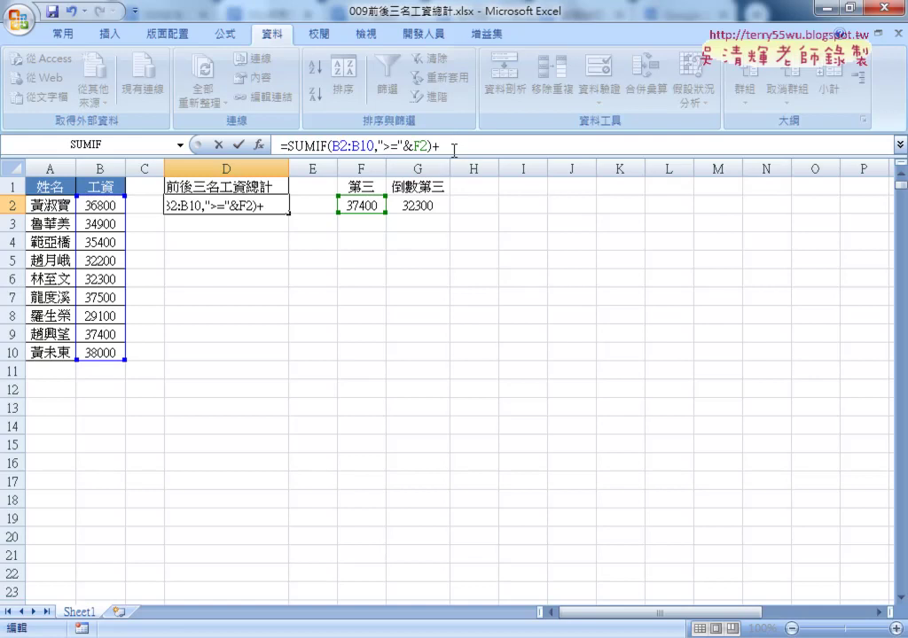
key(ctrl+v)
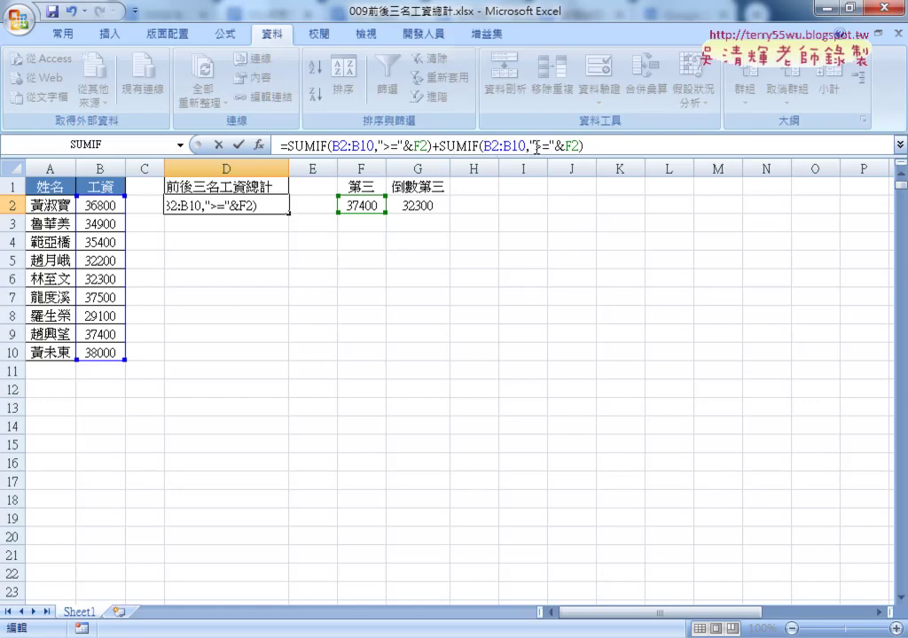
drag(533, 145, 541, 145)
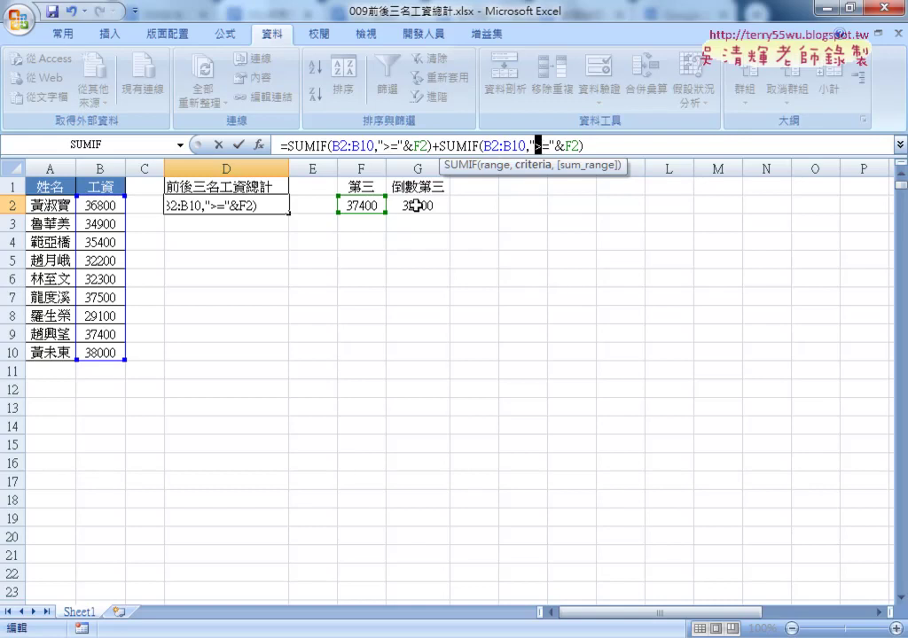
text(<)
drag(564, 144, 571, 144)
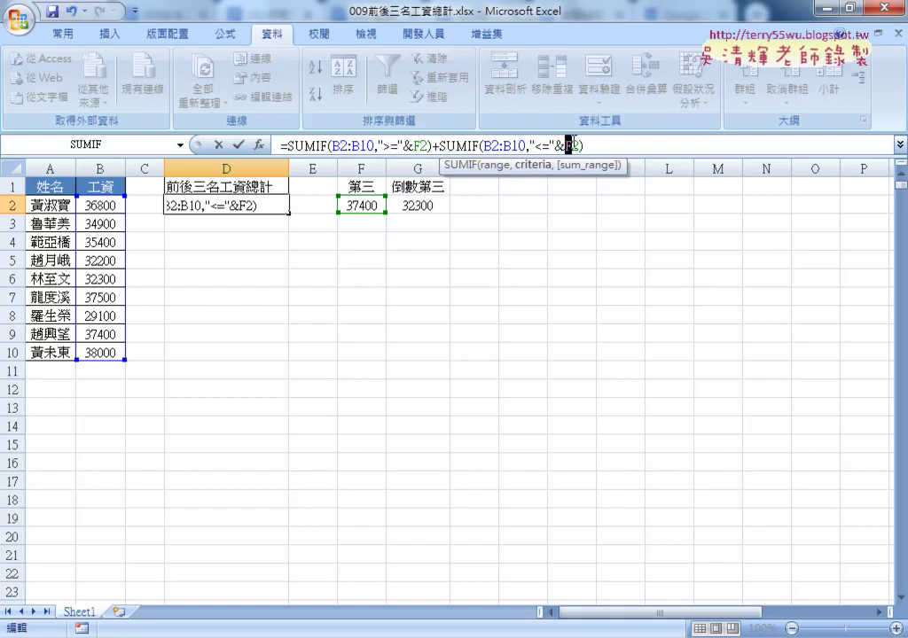
click(432, 206)
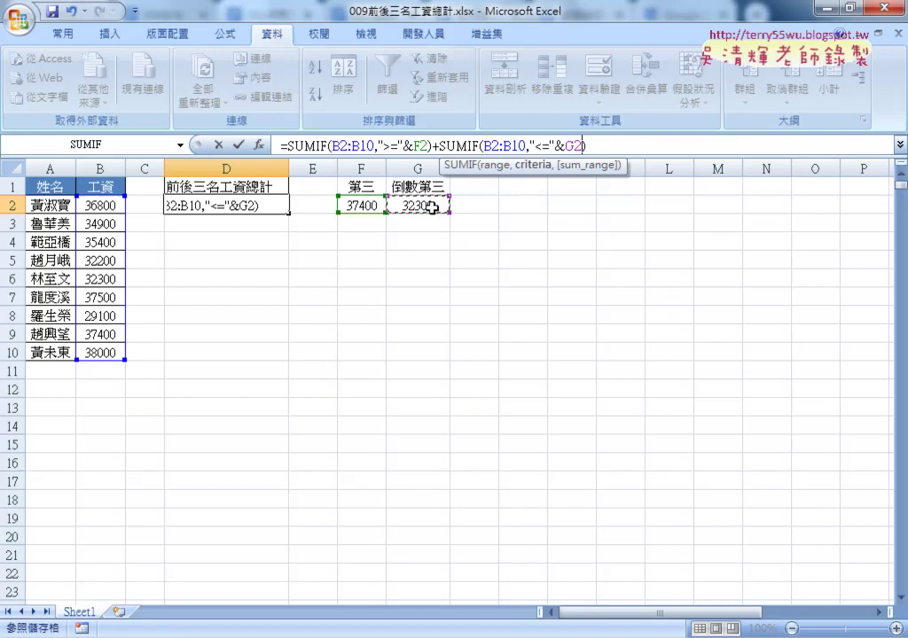
click(239, 147)
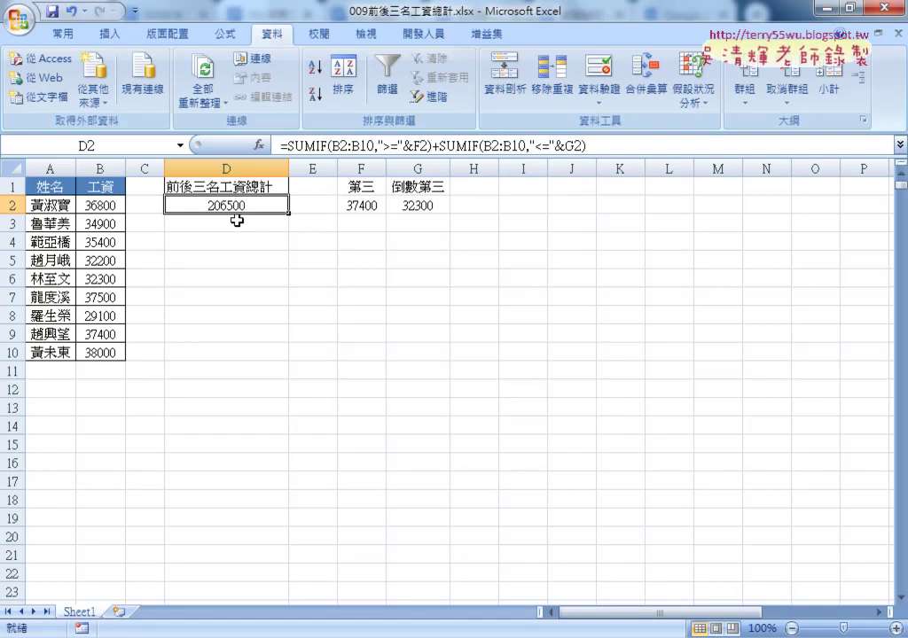
click(365, 206)
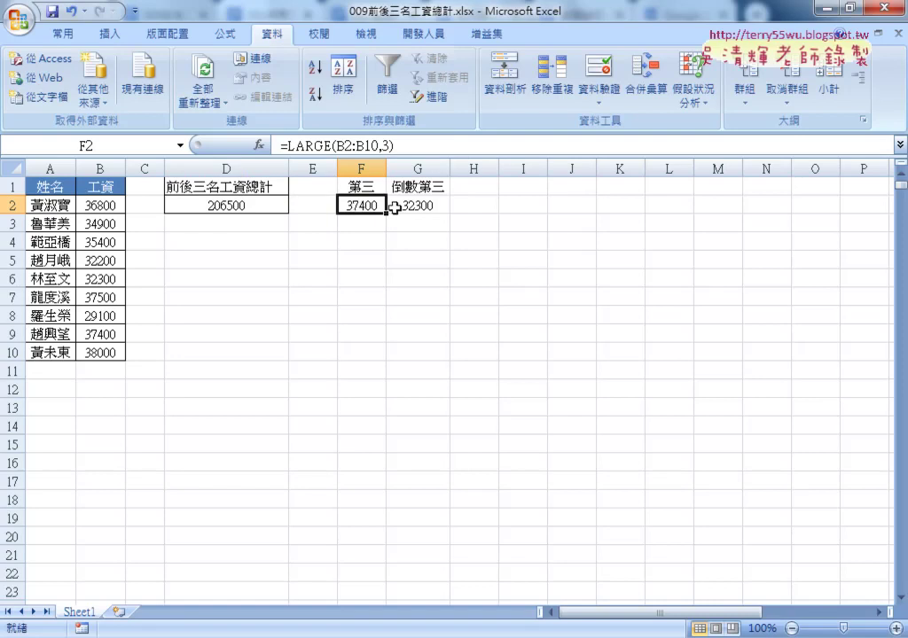
click(415, 205)
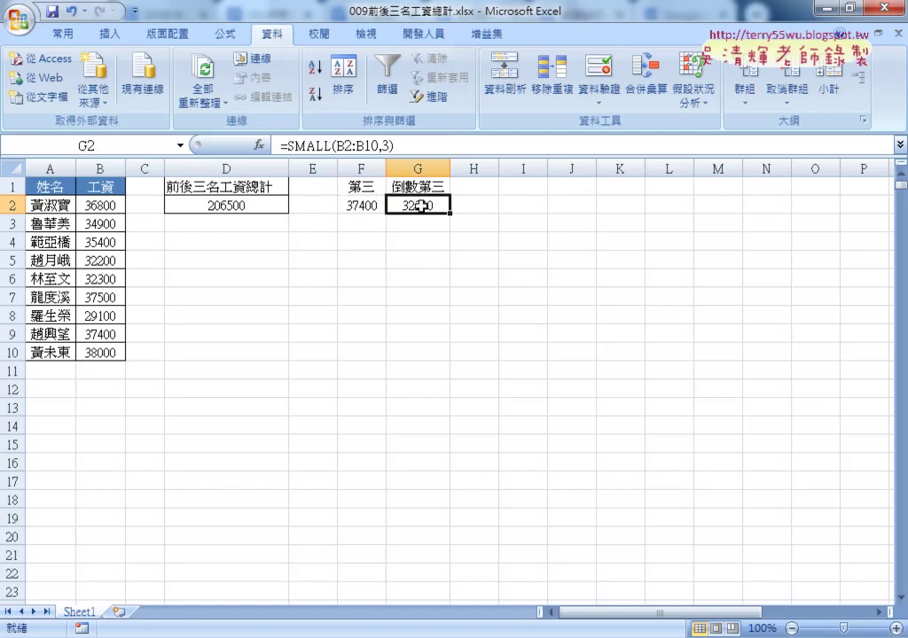
click(254, 205)
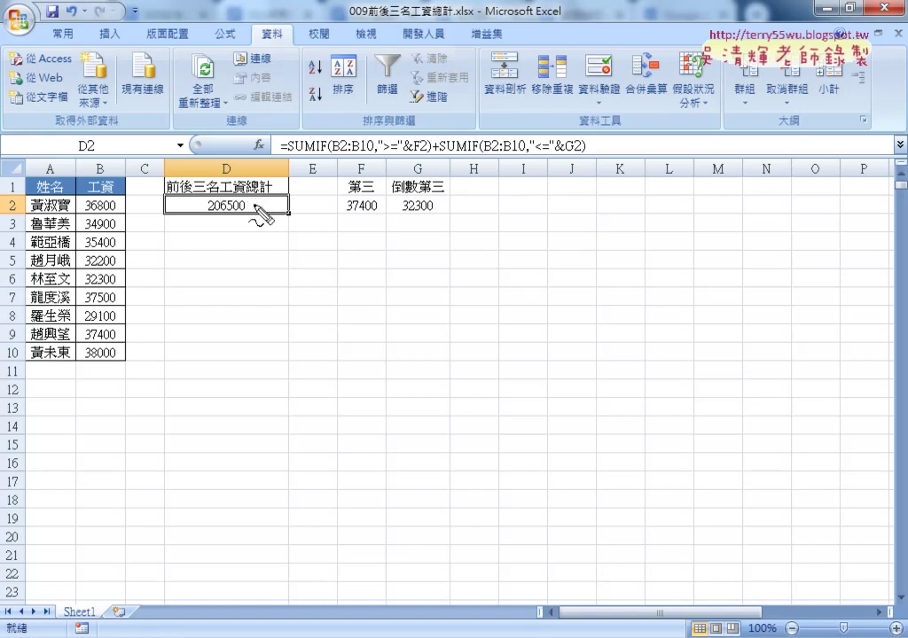
drag(347, 211, 374, 213)
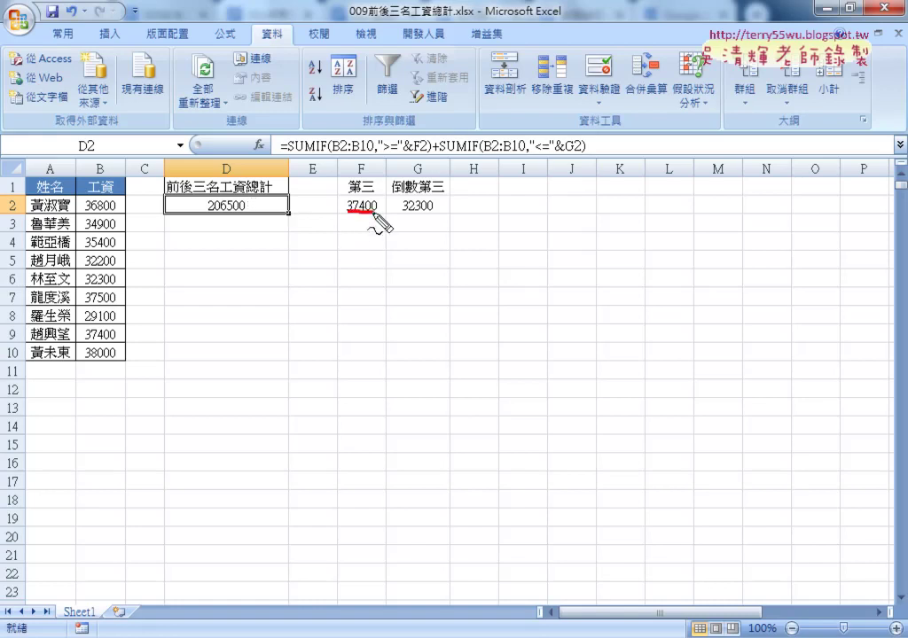
drag(411, 152, 425, 151)
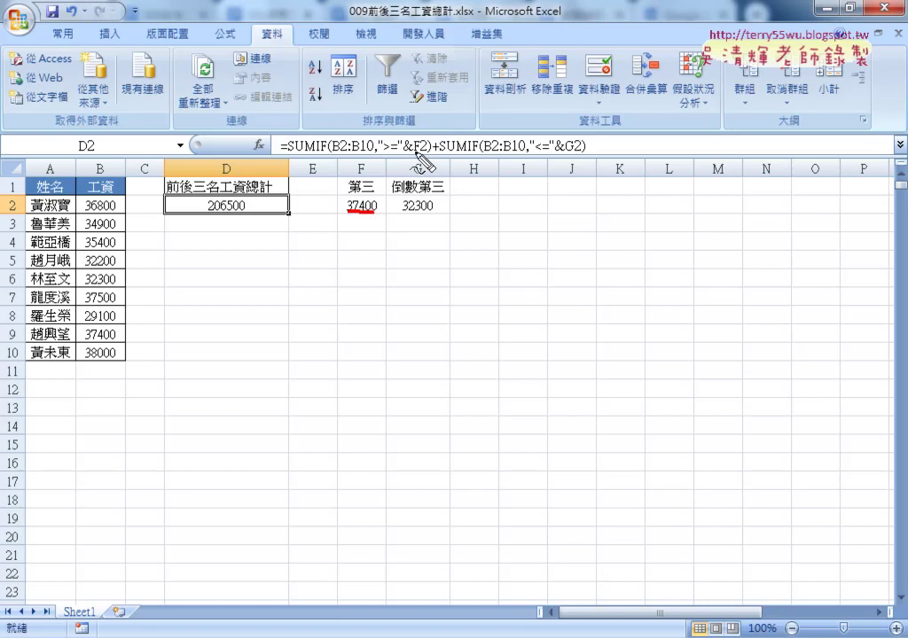
drag(371, 191, 406, 155)
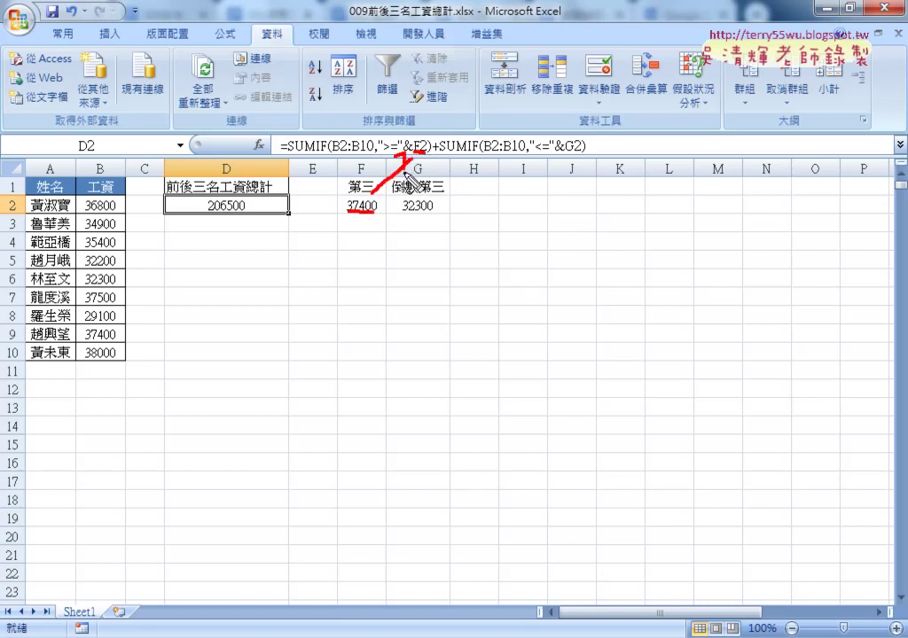
mouse_move(403, 213)
mouse_down()
mouse_move(433, 213)
mouse_move(564, 158)
mouse_up()
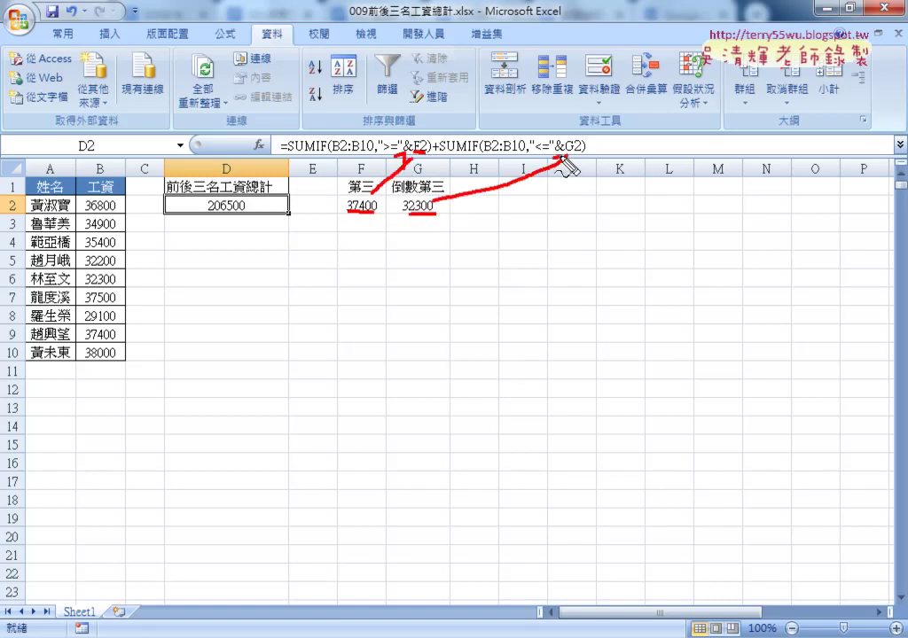
mouse_move(361, 216)
mouse_down()
mouse_move(434, 213)
mouse_move(377, 223)
mouse_move(406, 222)
mouse_up()
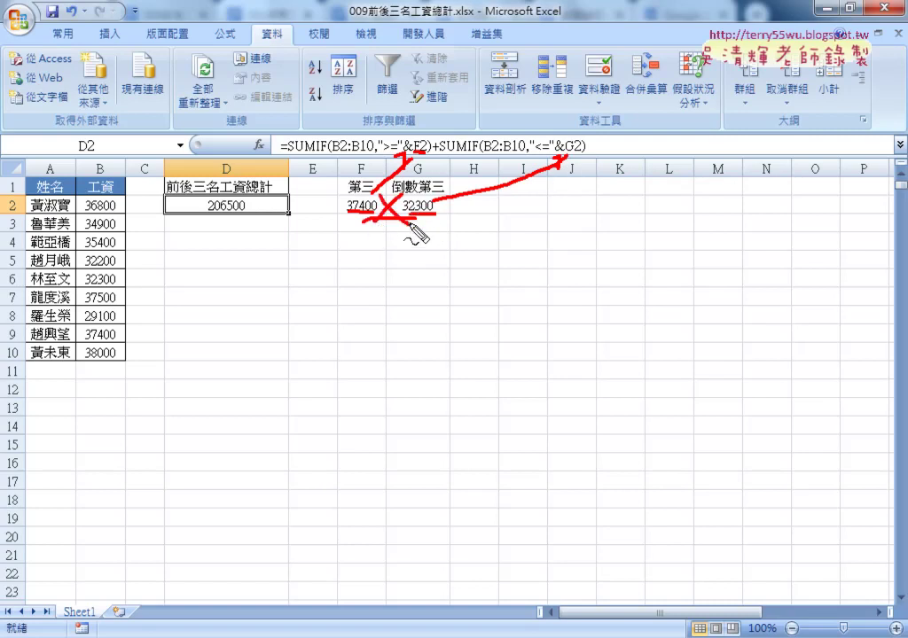